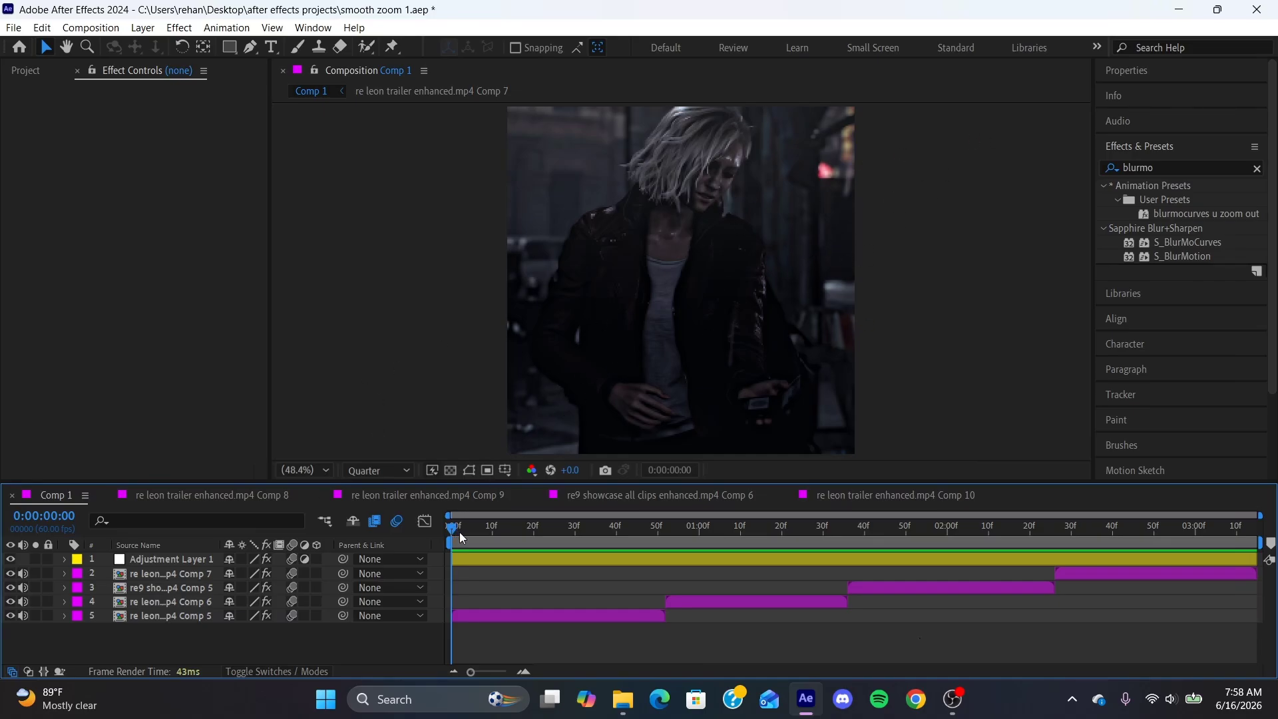
- Play back the four-clip composition to review the existing edit, and return to its start
{"action": "key", "text": "space"}
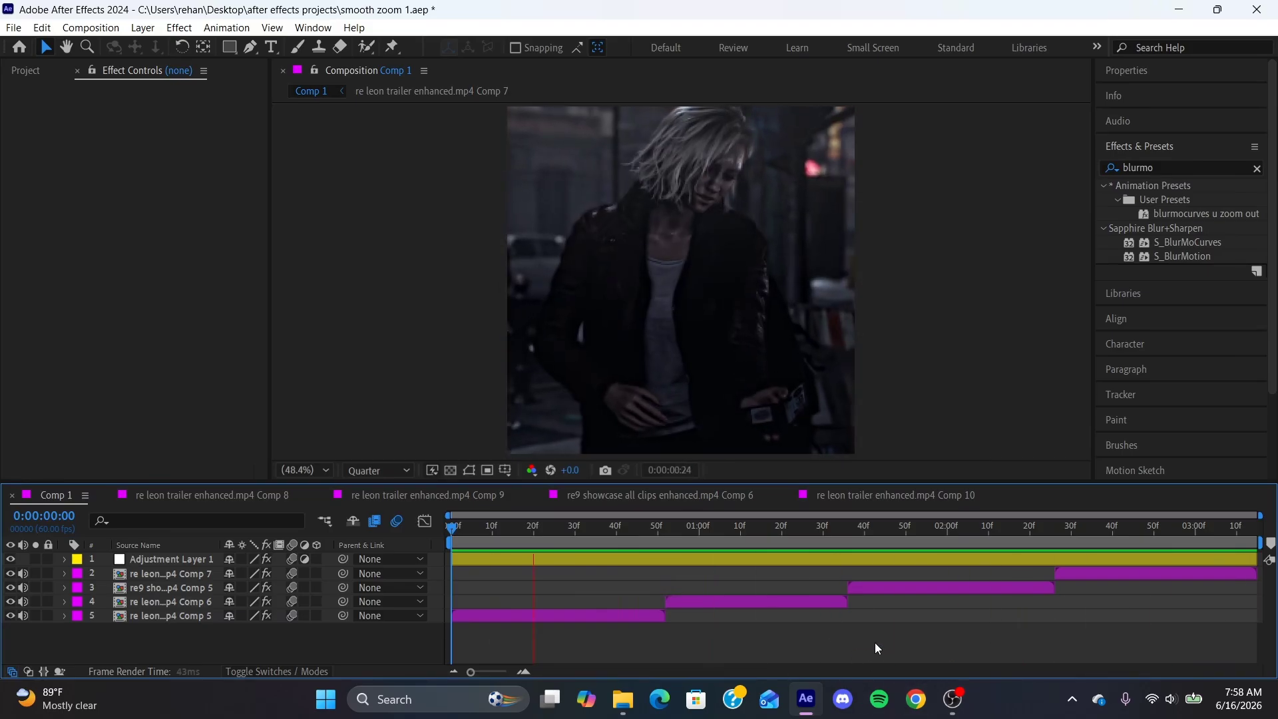
{"action": "key", "text": "space"}
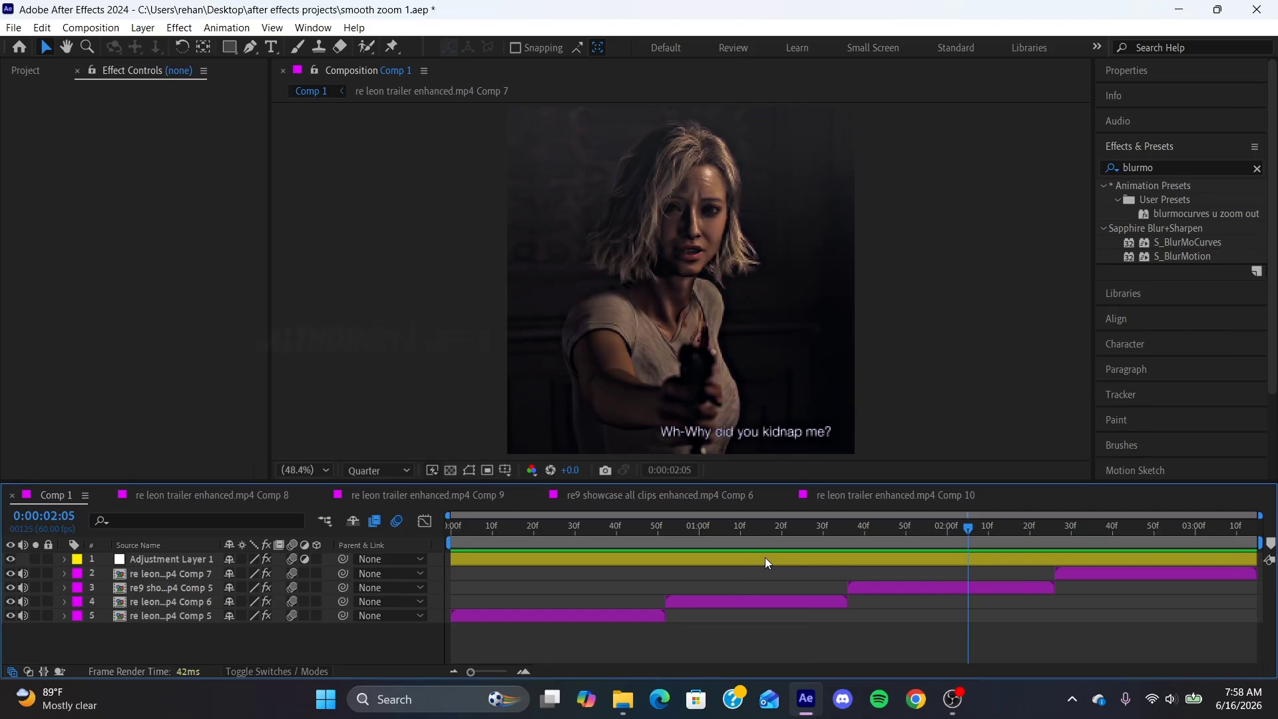
{"action": "key", "text": "Home"}
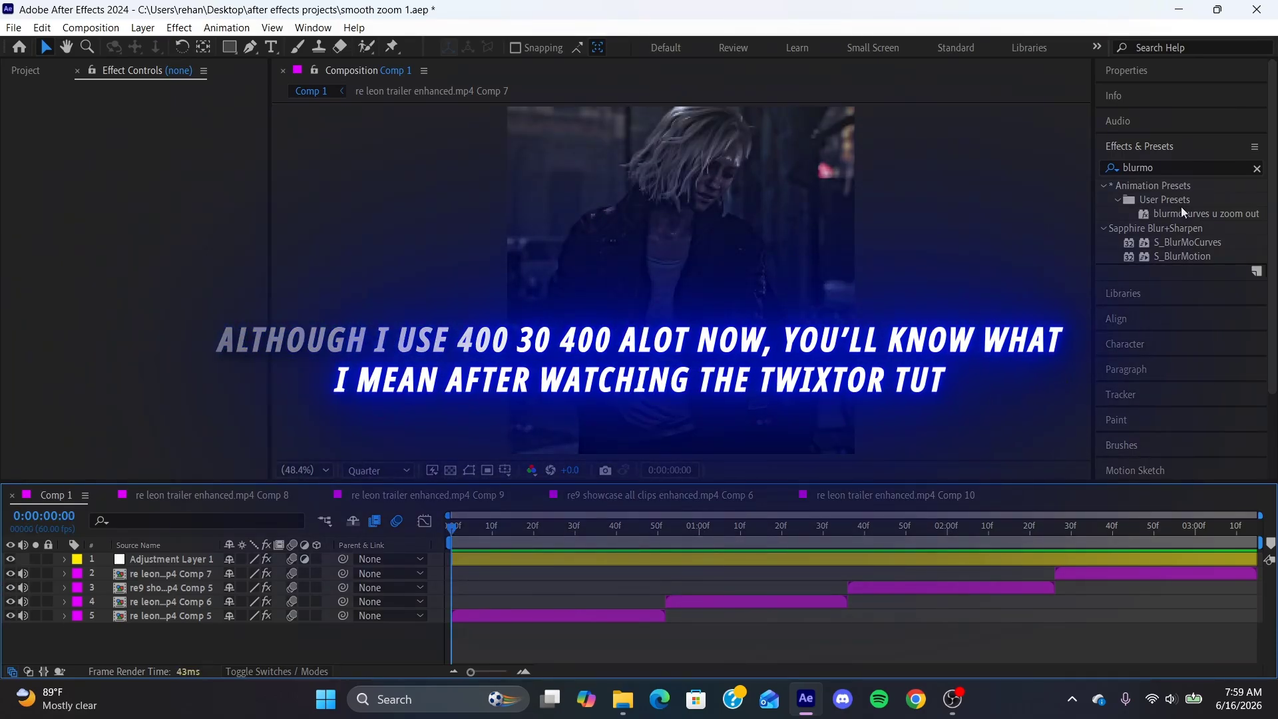
- Apply S_BlurMoCurves to the first clip and keyframe its Z Dist at 0.6 on the first frame
{"action": "left_click_drag", "start_coordinate": [1195, 241], "coordinate": [551, 616]}
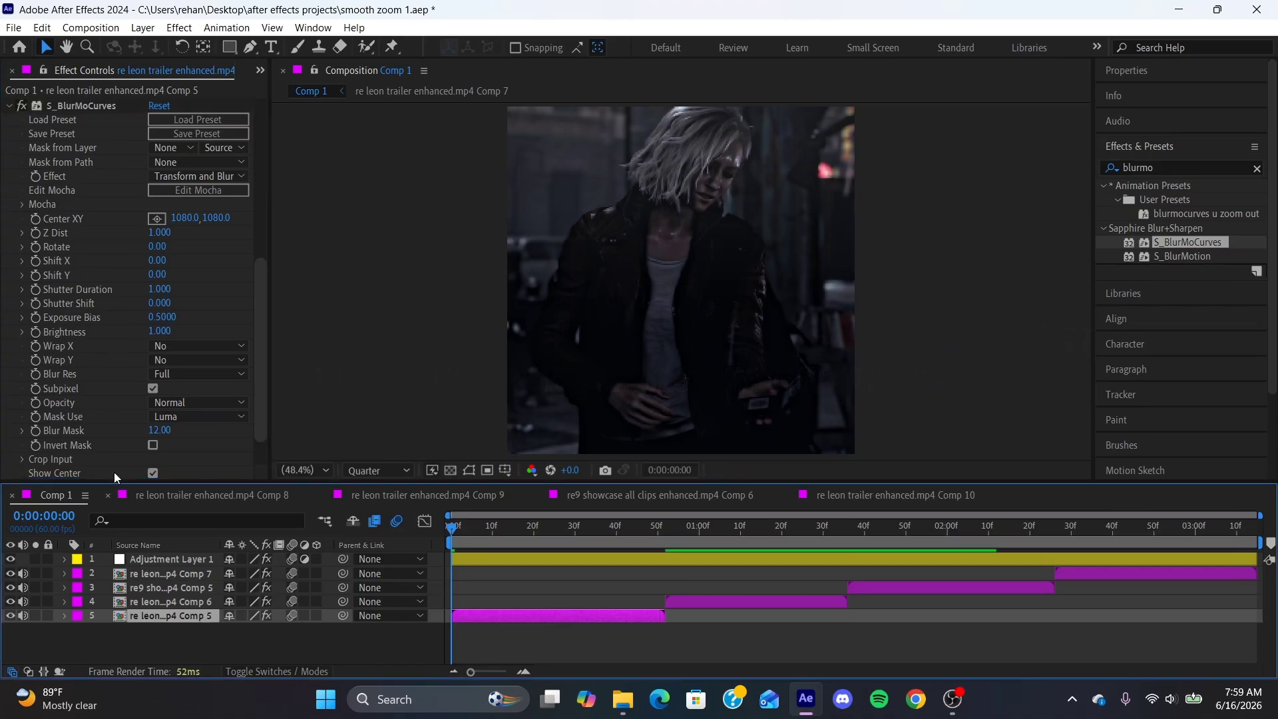
{"action": "left_click", "coordinate": [34, 233]}
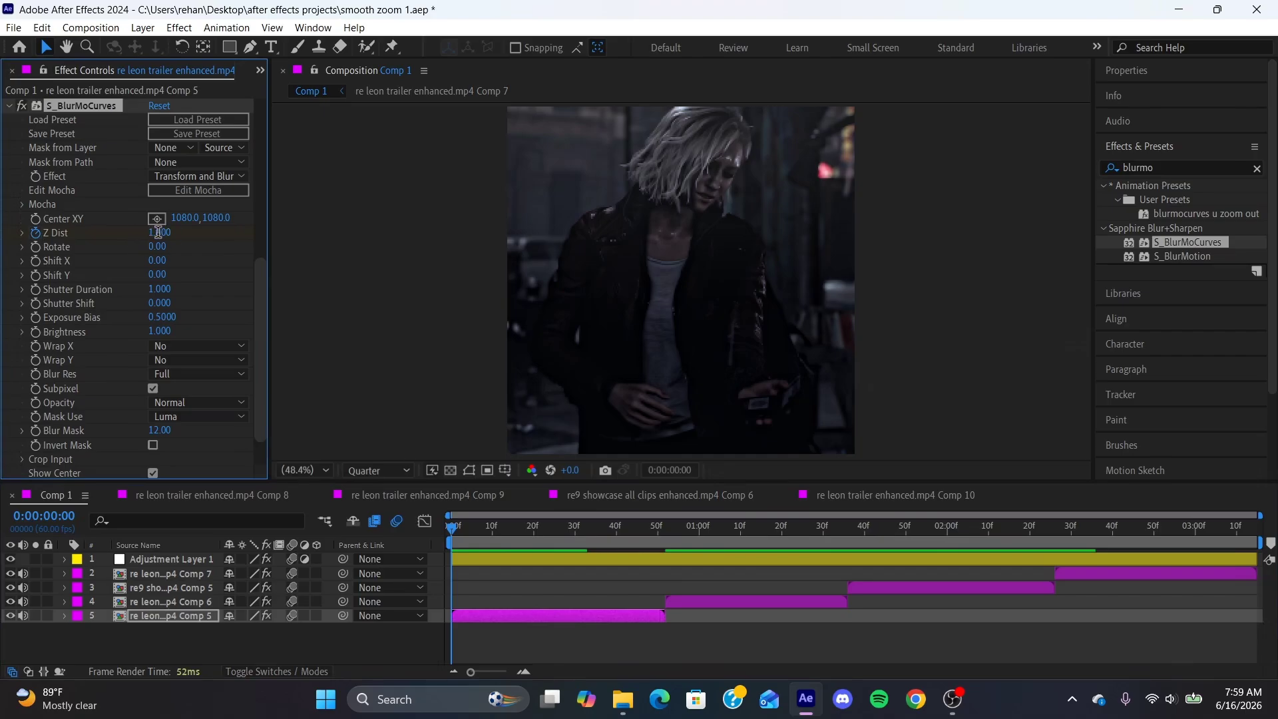
{"action": "left_click", "coordinate": [157, 233]}
{"action": "type", "text": "0.6"}
{"action": "key", "text": "Return"}
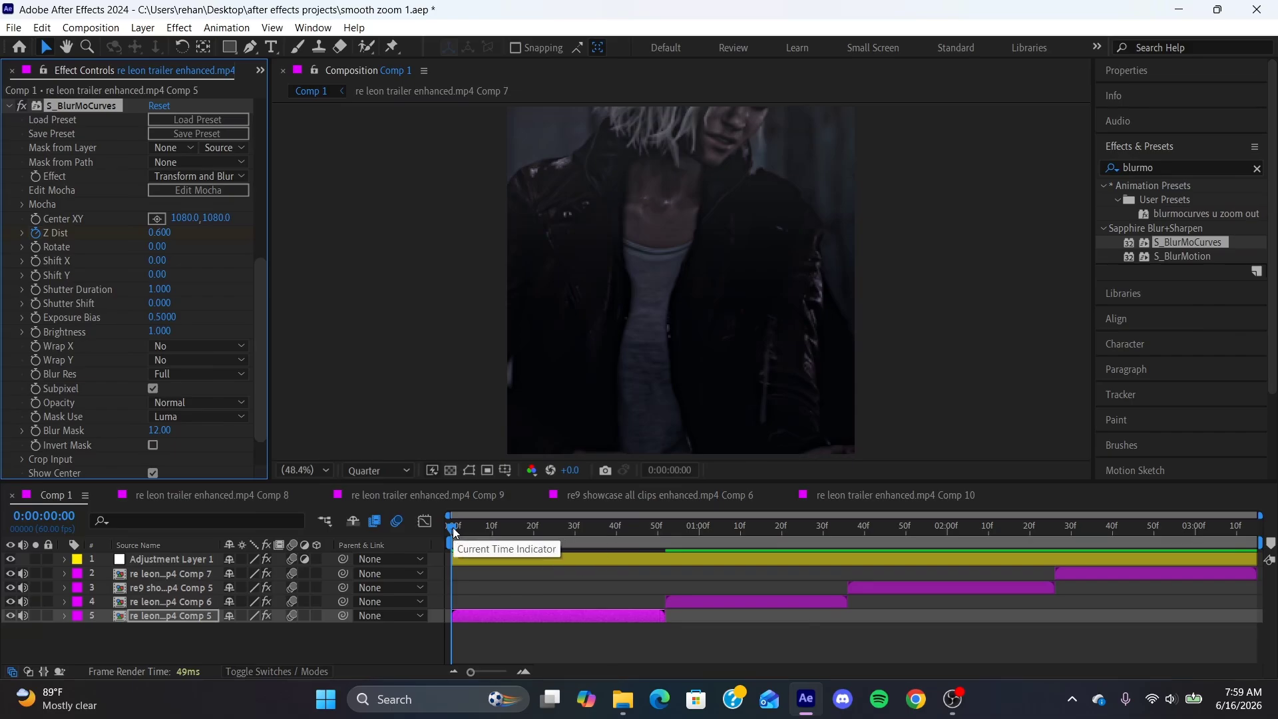
- Add a Z Dist keyframe of 1 at 0:00:00:52, where the first clip ends
{"action": "left_click_drag", "start_coordinate": [460, 525], "coordinate": [666, 520]}
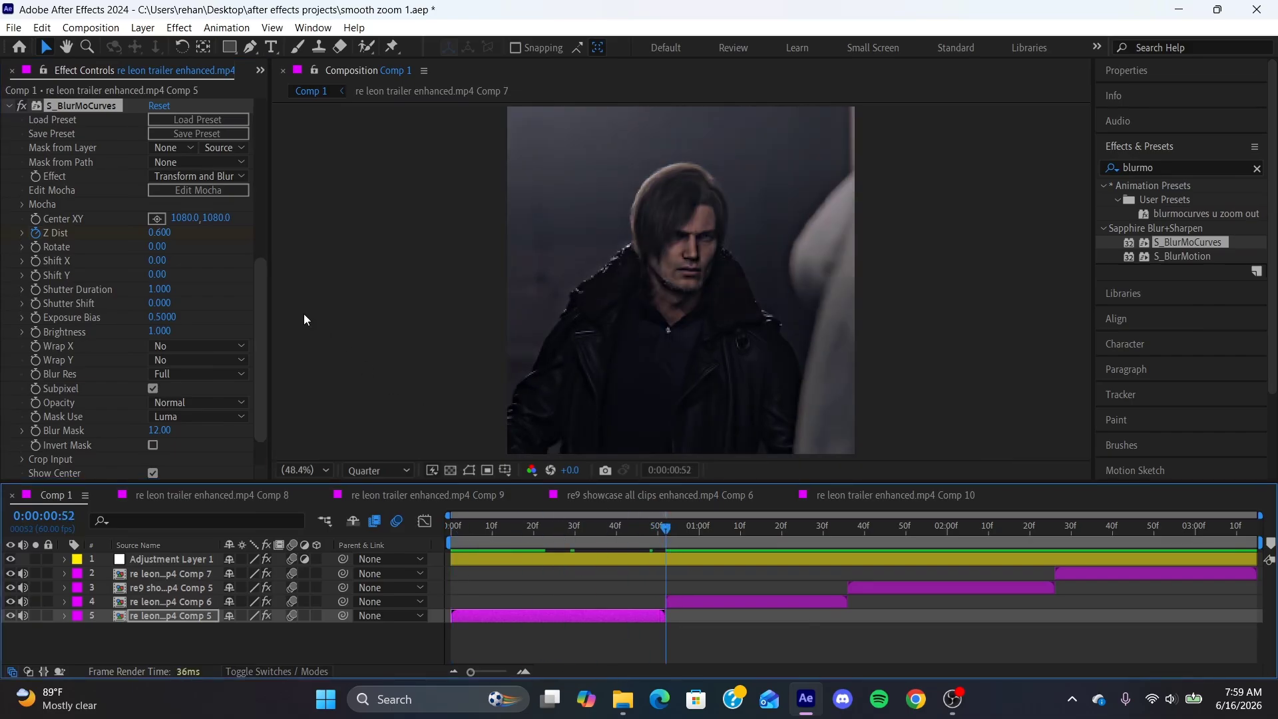
{"action": "left_click", "coordinate": [158, 233]}
{"action": "type", "text": "1"}
{"action": "key", "text": "Return"}
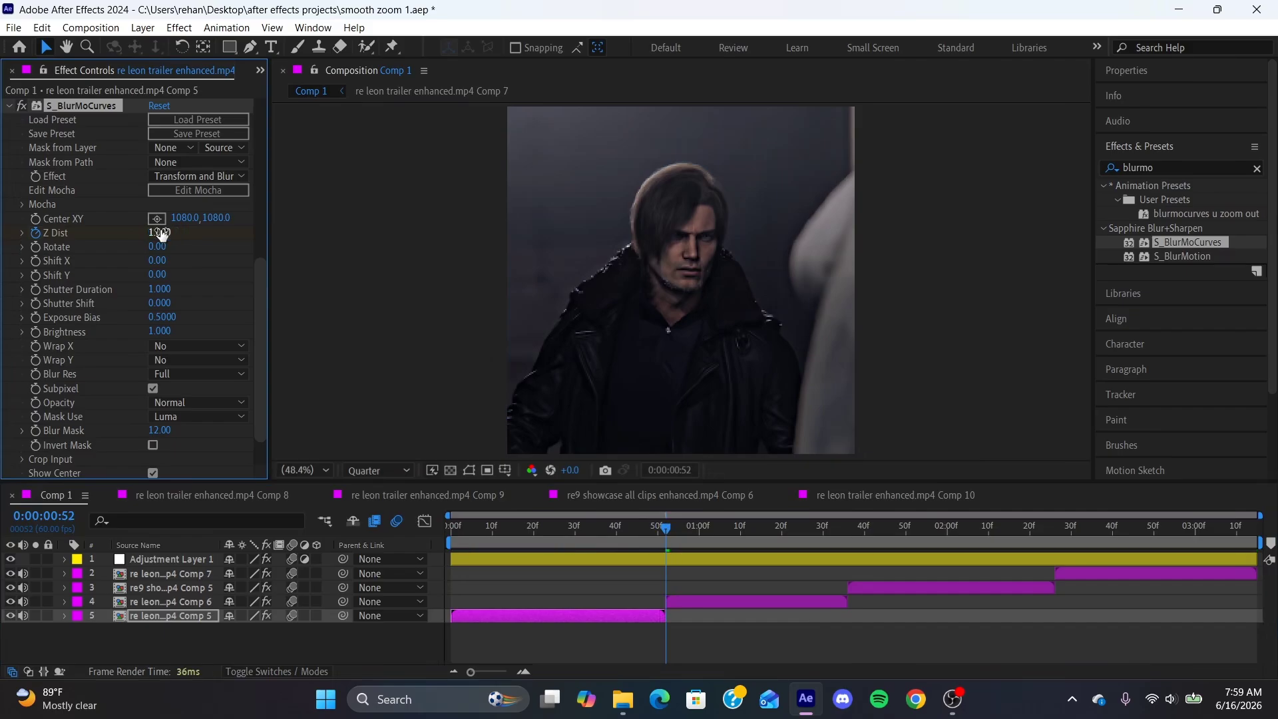
- Easy-ease the first clip's two Z Dist keyframes and show their curve in an enlarged graph editor
{"action": "left_click", "coordinate": [149, 621]}
{"action": "key", "text": "u"}
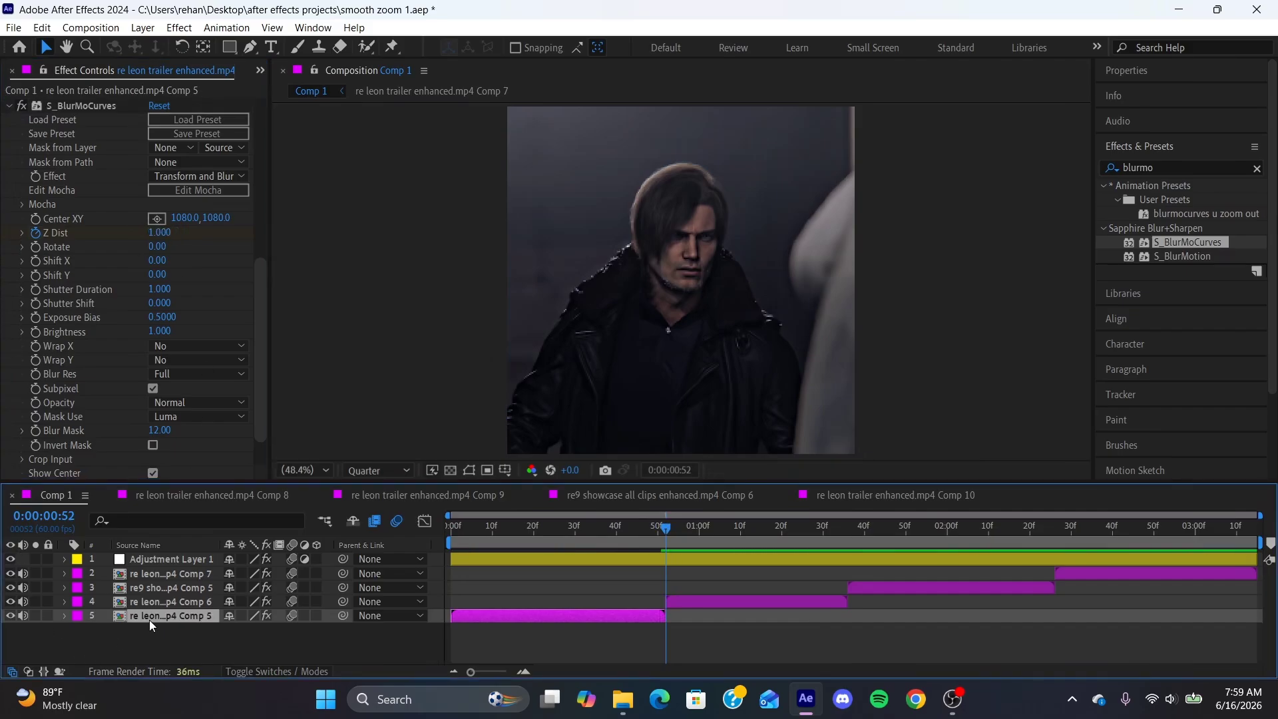
{"action": "scroll", "coordinate": [696, 596], "scroll_direction": "down", "scroll_amount": 1}
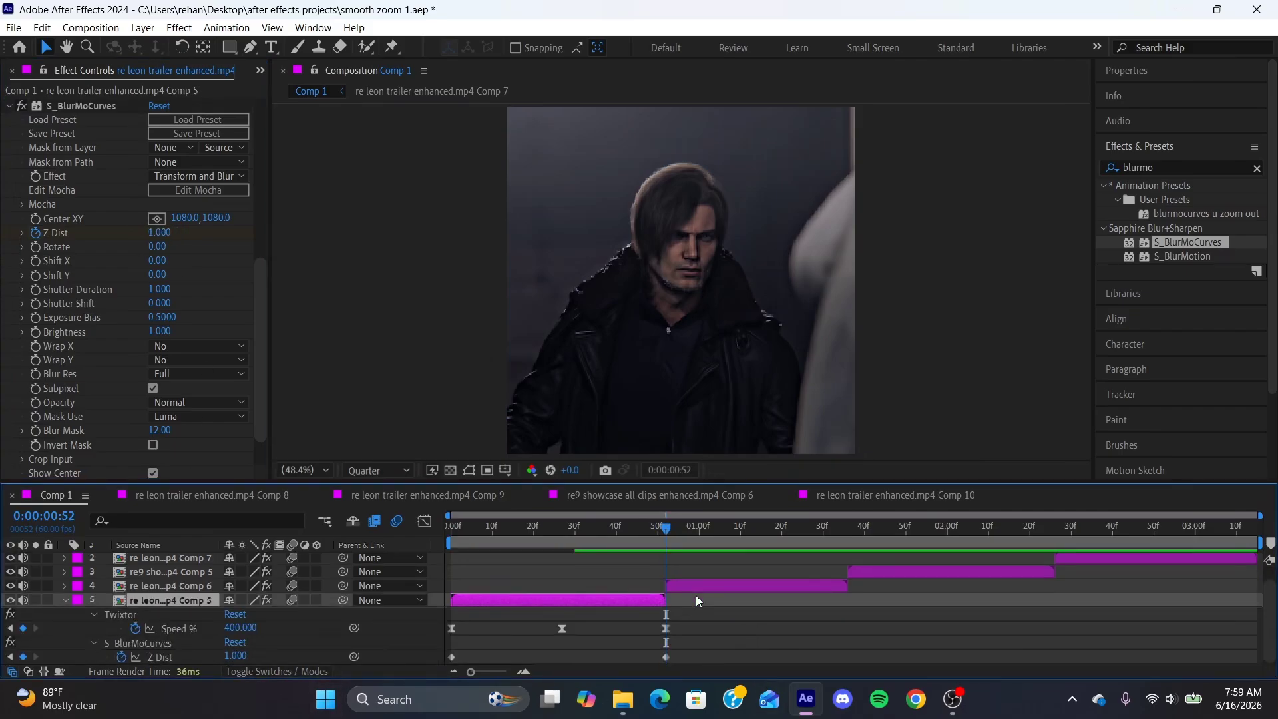
{"action": "left_click_drag", "start_coordinate": [693, 651], "coordinate": [415, 661]}
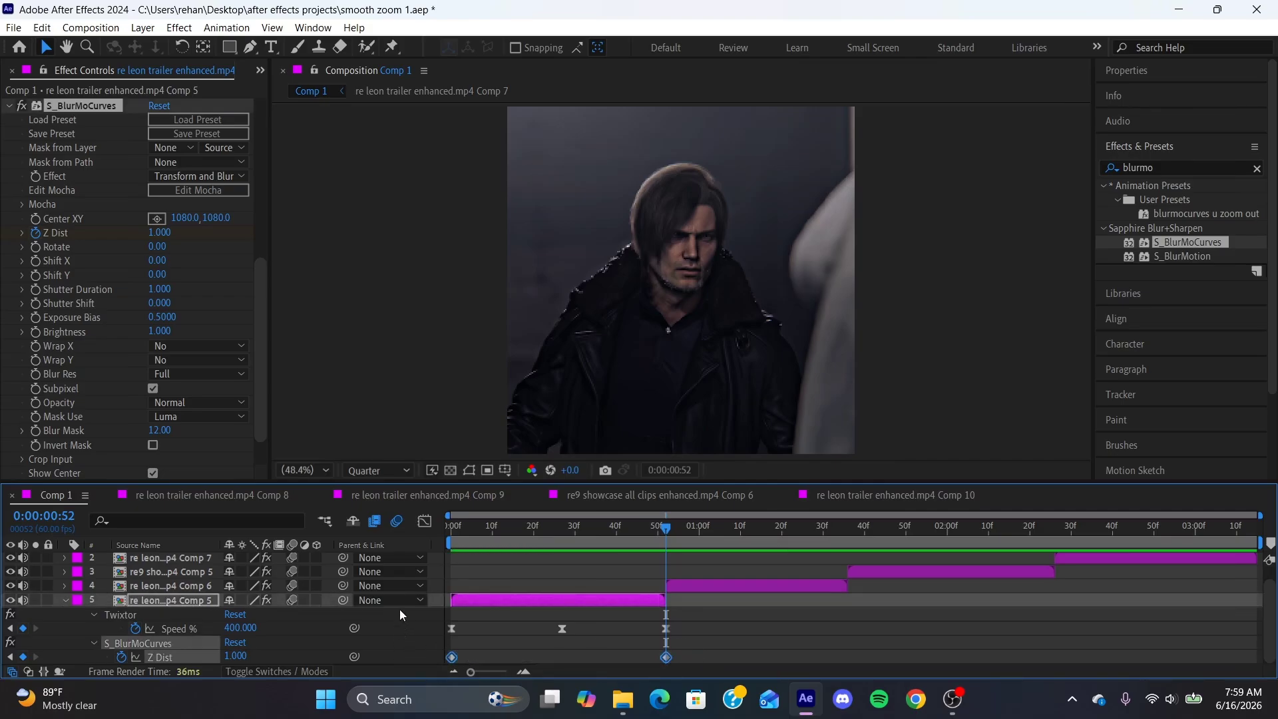
{"action": "left_click", "coordinate": [424, 521]}
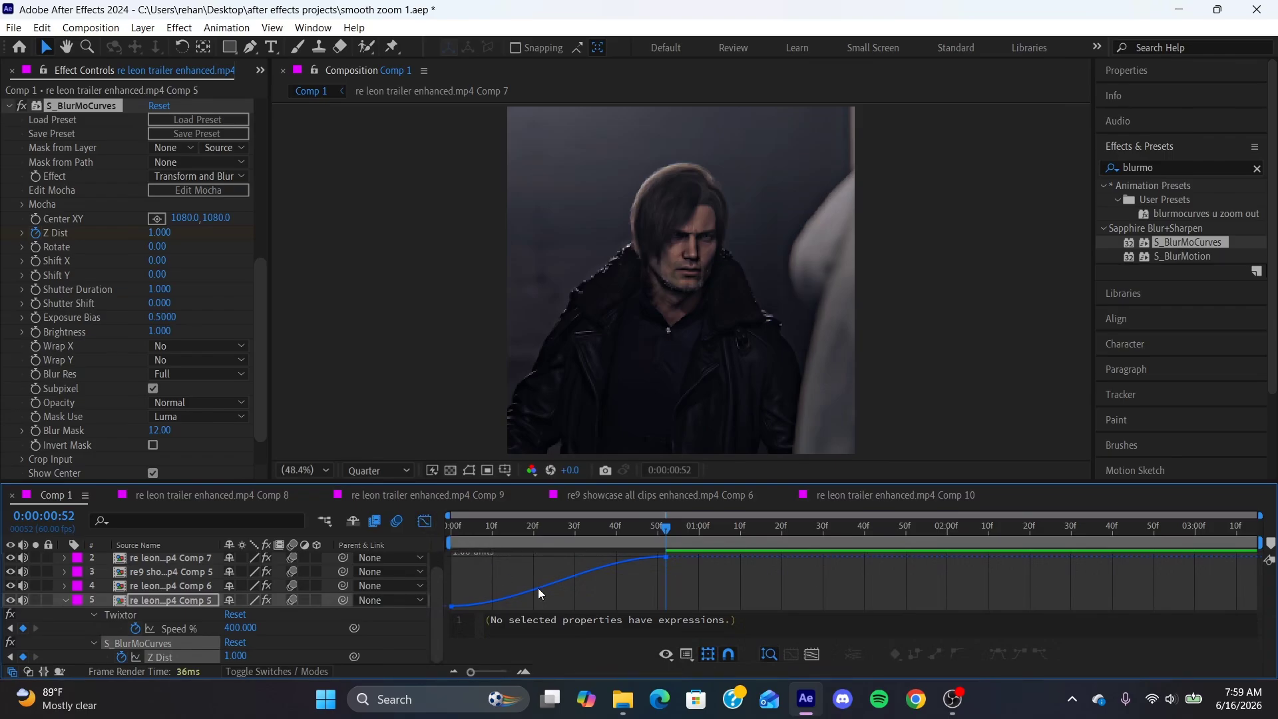
{"action": "left_click_drag", "start_coordinate": [568, 480], "coordinate": [576, 413]}
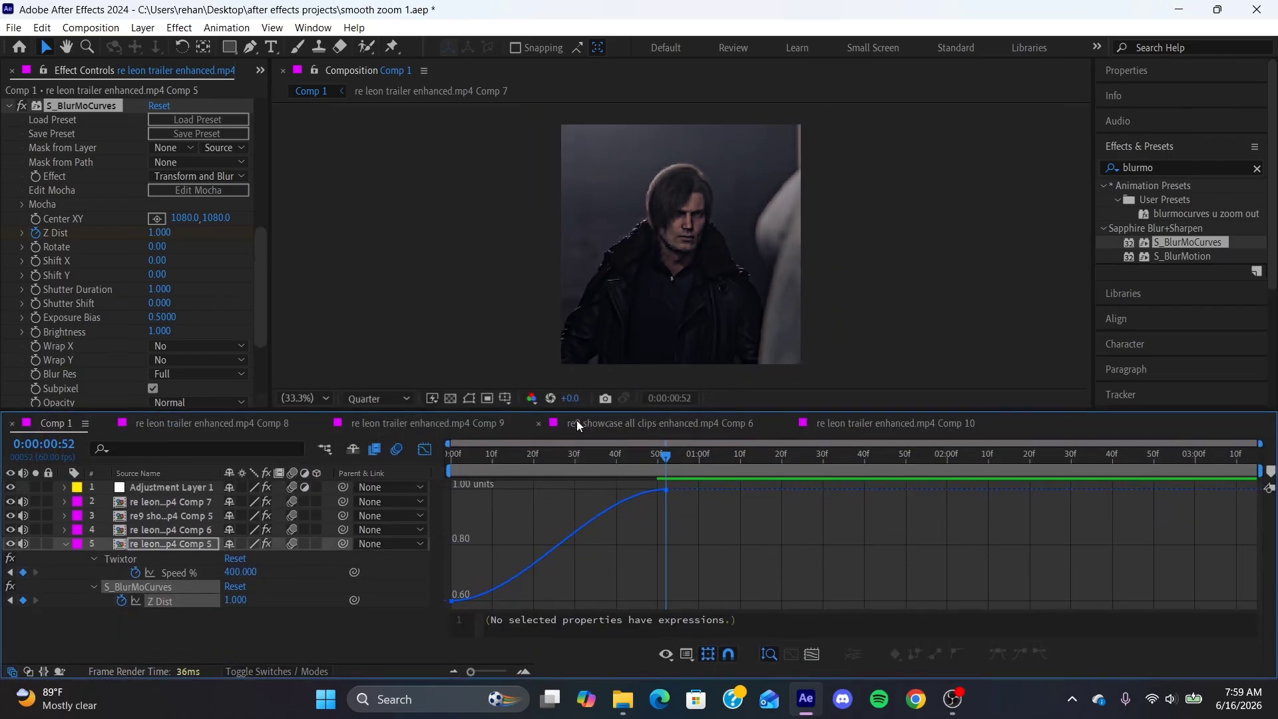
- Reshape the first clip's Z Dist curve with near-vertical handles so it is steep at both ends and flat in the middle
{"action": "left_click", "coordinate": [452, 602]}
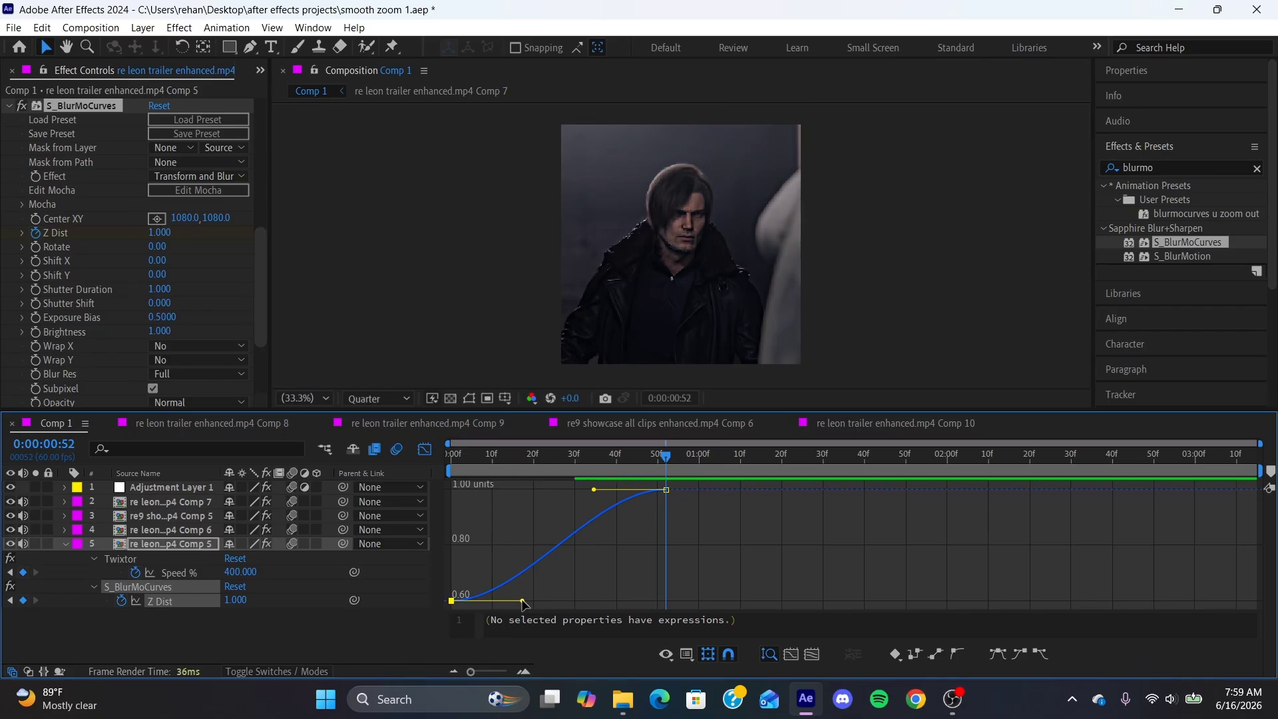
{"action": "left_click_drag", "start_coordinate": [520, 599], "coordinate": [447, 520]}
{"action": "left_click_drag", "start_coordinate": [598, 484], "coordinate": [730, 573]}
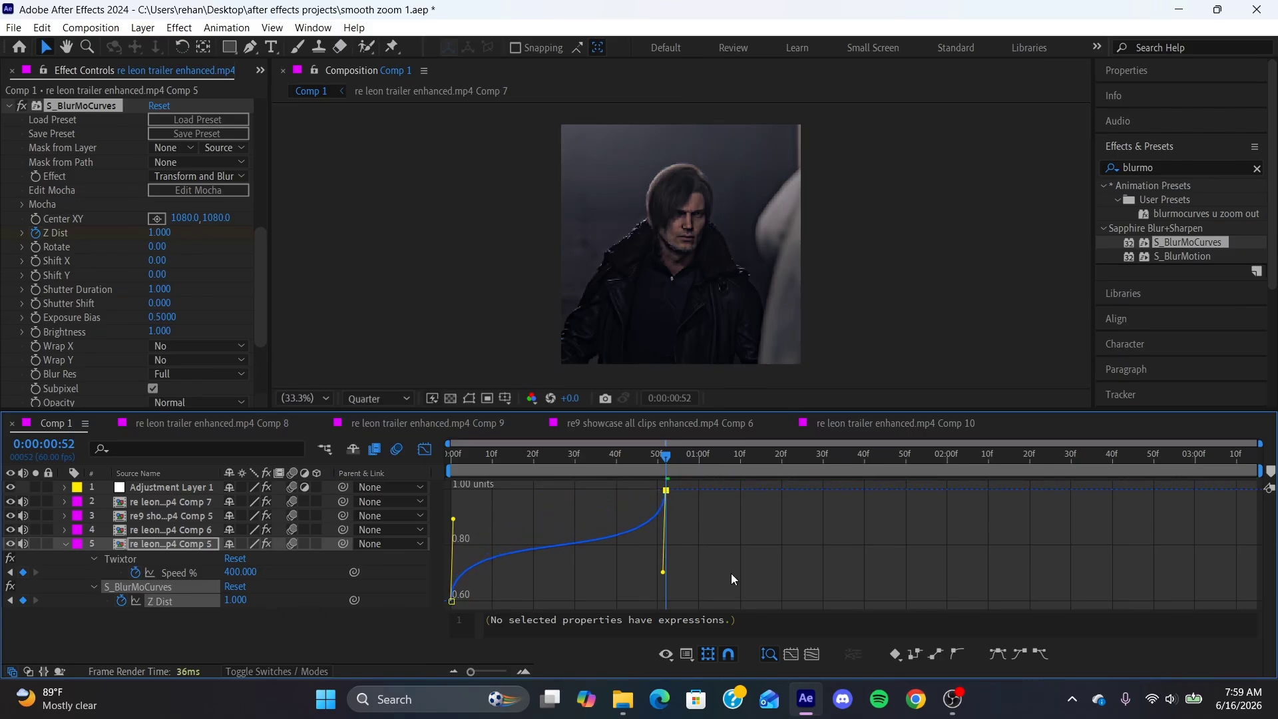
- Preview the first clip's zoom from the start of the composition and collapse its keyframed properties
{"action": "left_click_drag", "start_coordinate": [666, 454], "coordinate": [158, 480]}
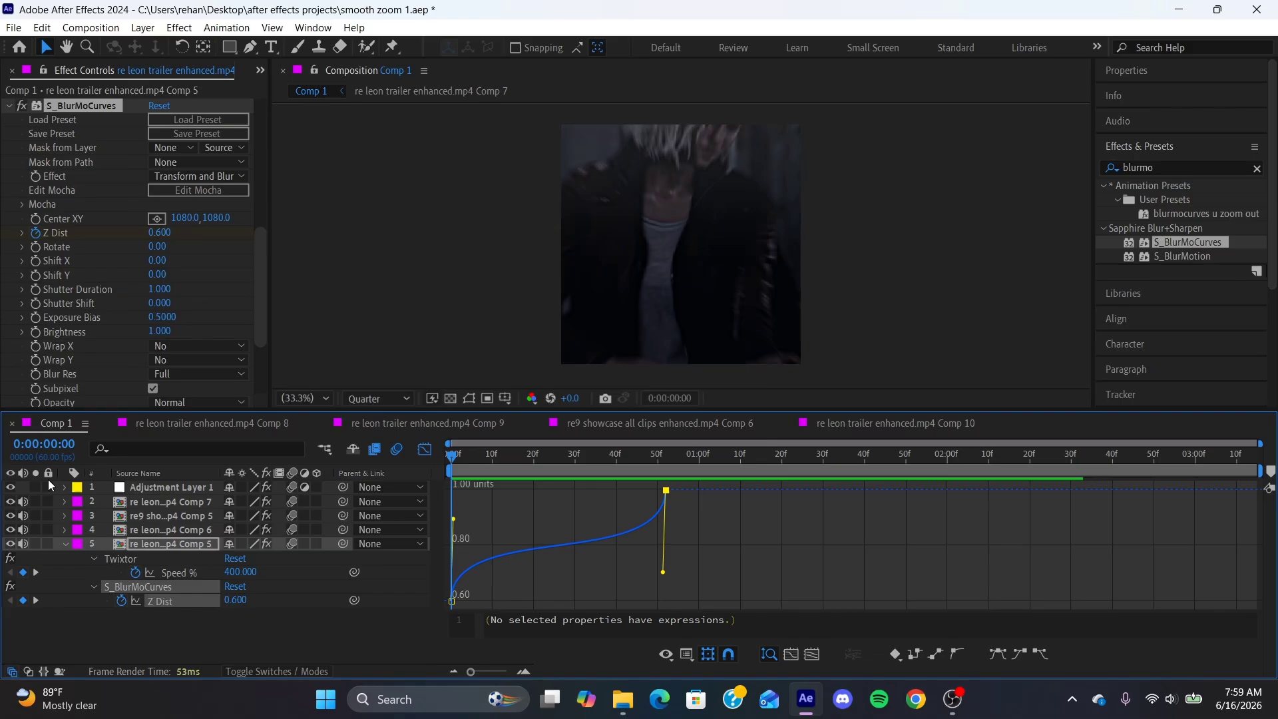
{"action": "key", "text": "space"}
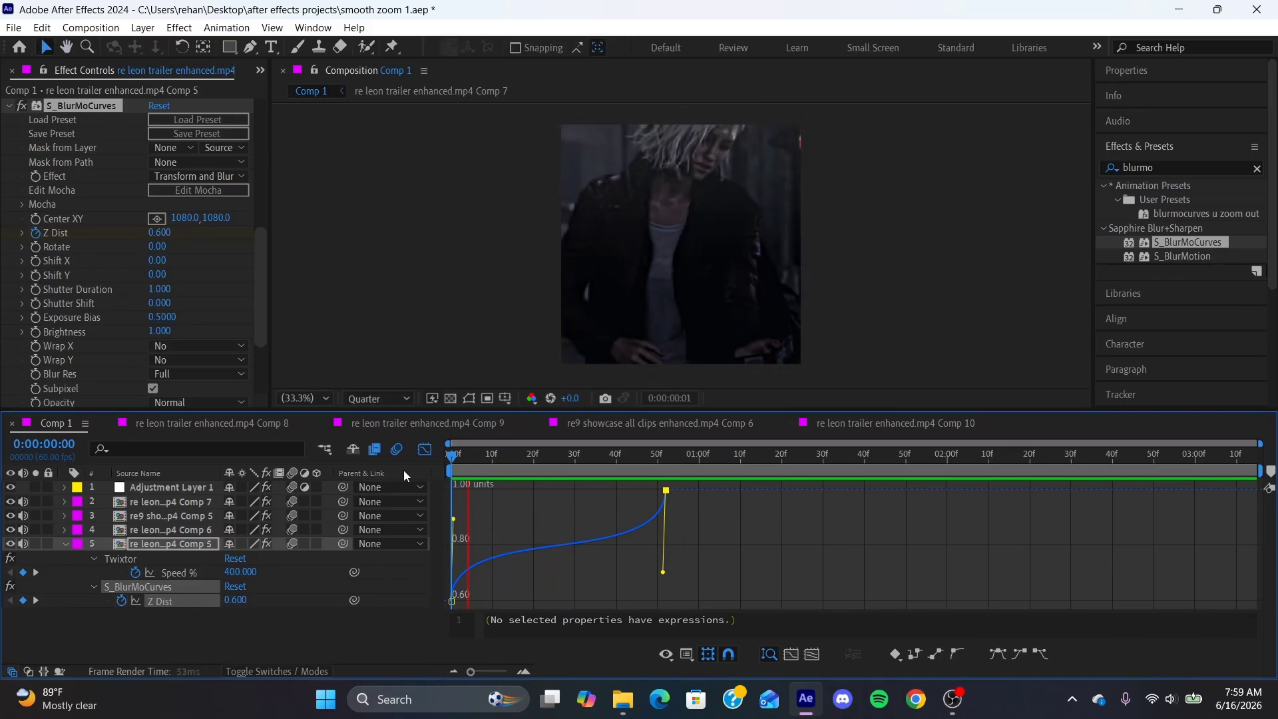
{"action": "left_click", "coordinate": [158, 543]}
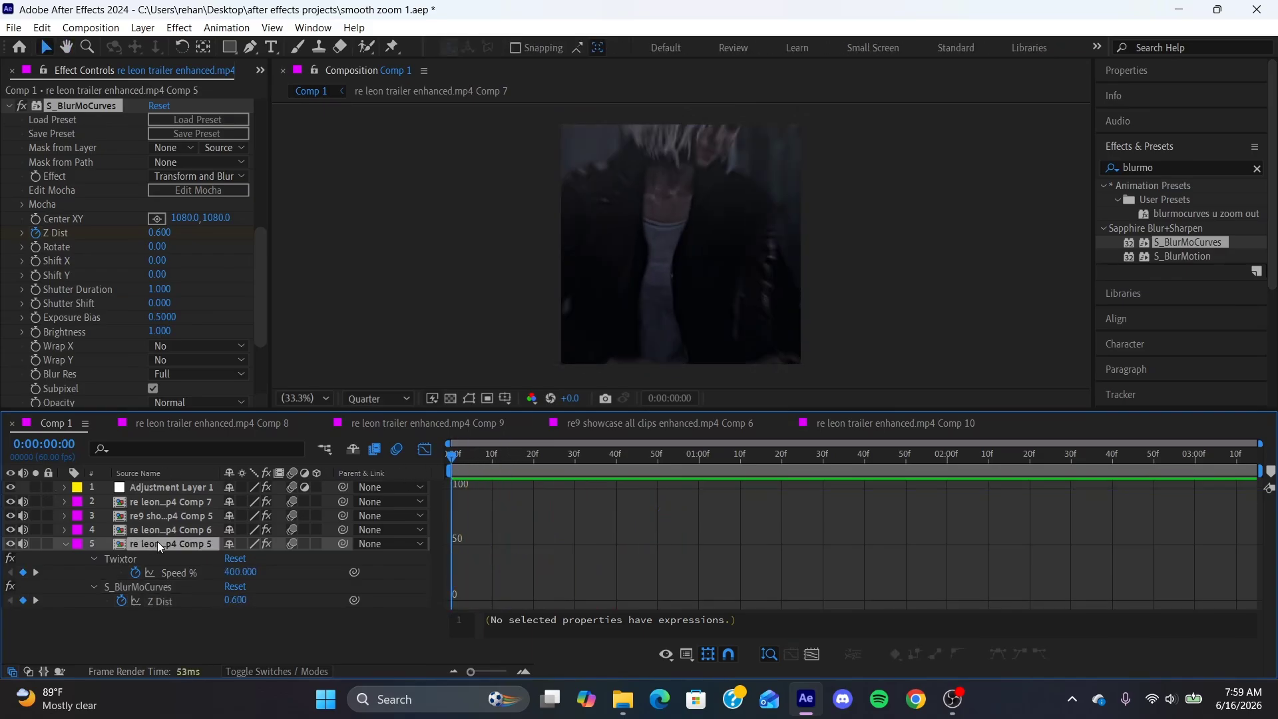
{"action": "key", "text": "u"}
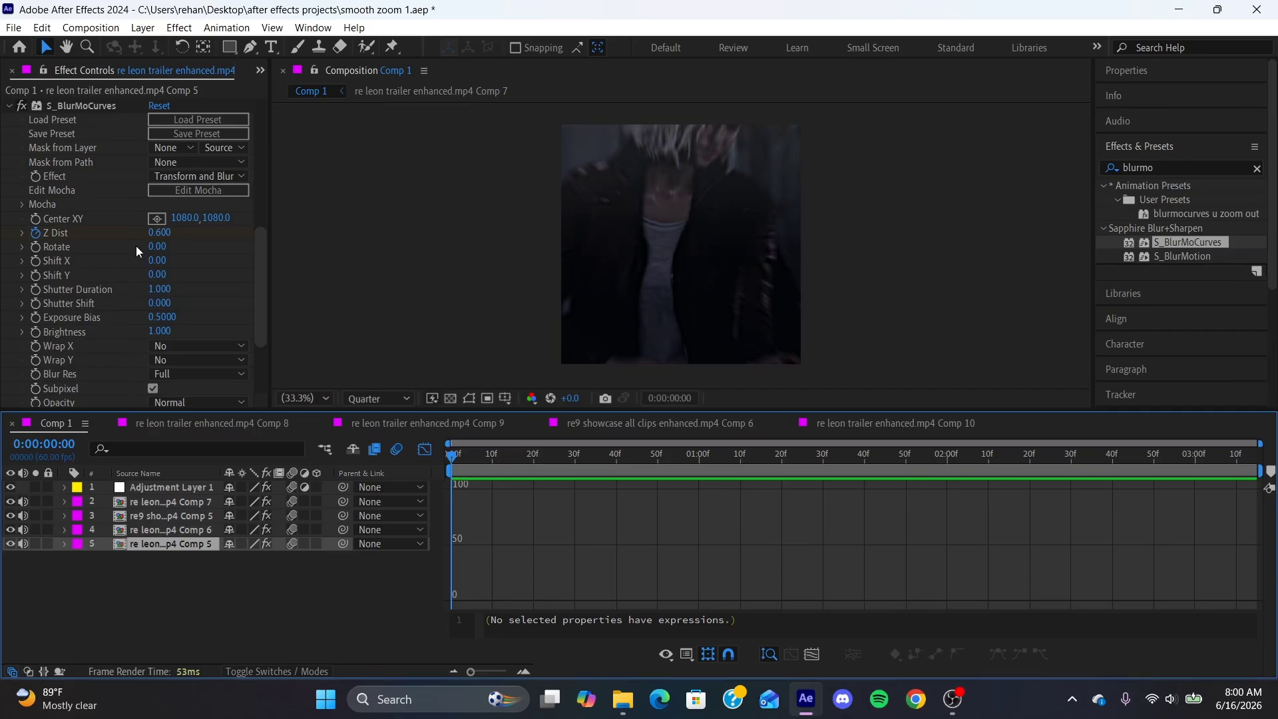
- Place the first clip's S_BlurMoCurves center on the woman's face at about 1200, 390, preview the zoom and close the graph editor
{"action": "left_click", "coordinate": [57, 218]}
{"action": "left_click", "coordinate": [157, 219]}
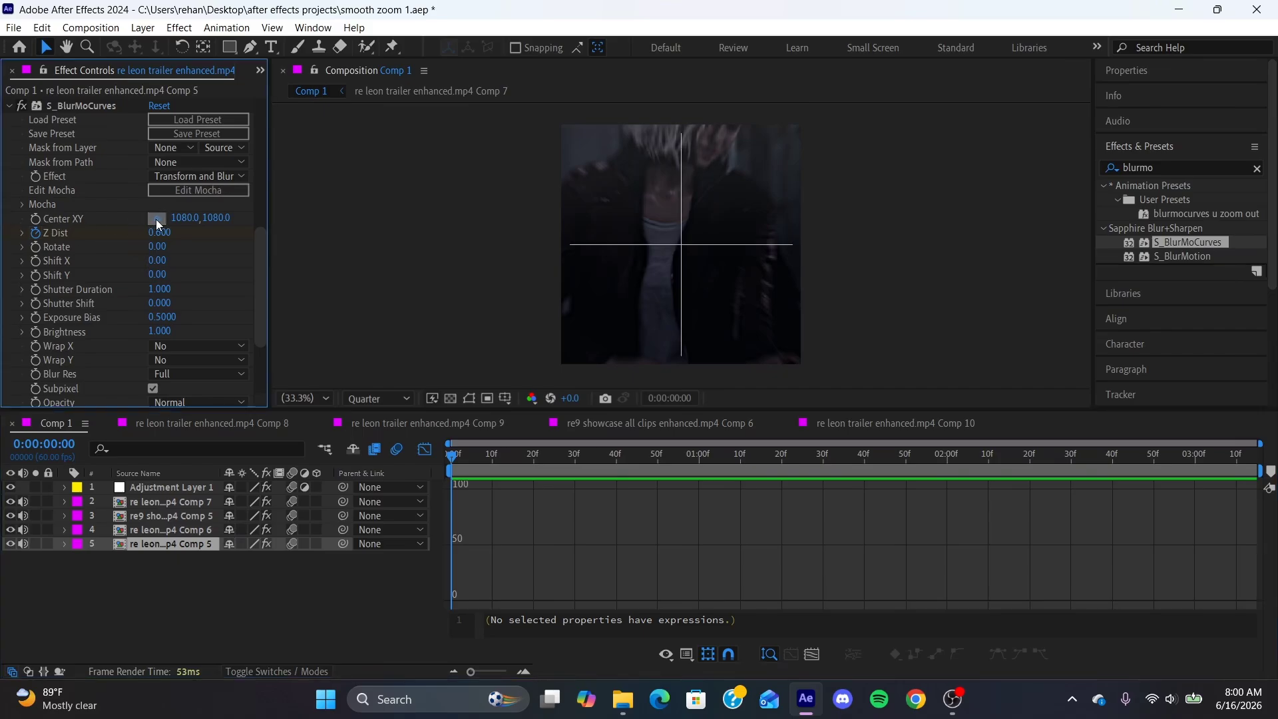
{"action": "left_click", "coordinate": [691, 130]}
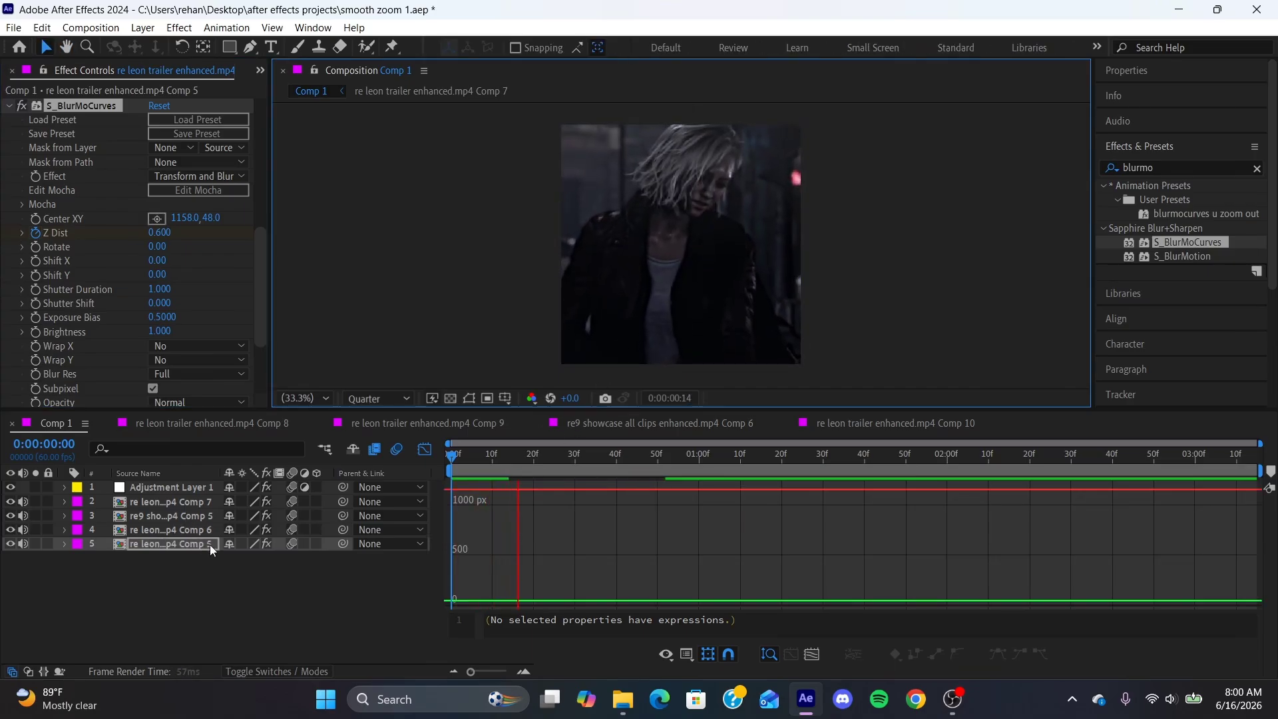
{"action": "left_click", "coordinate": [451, 458]}
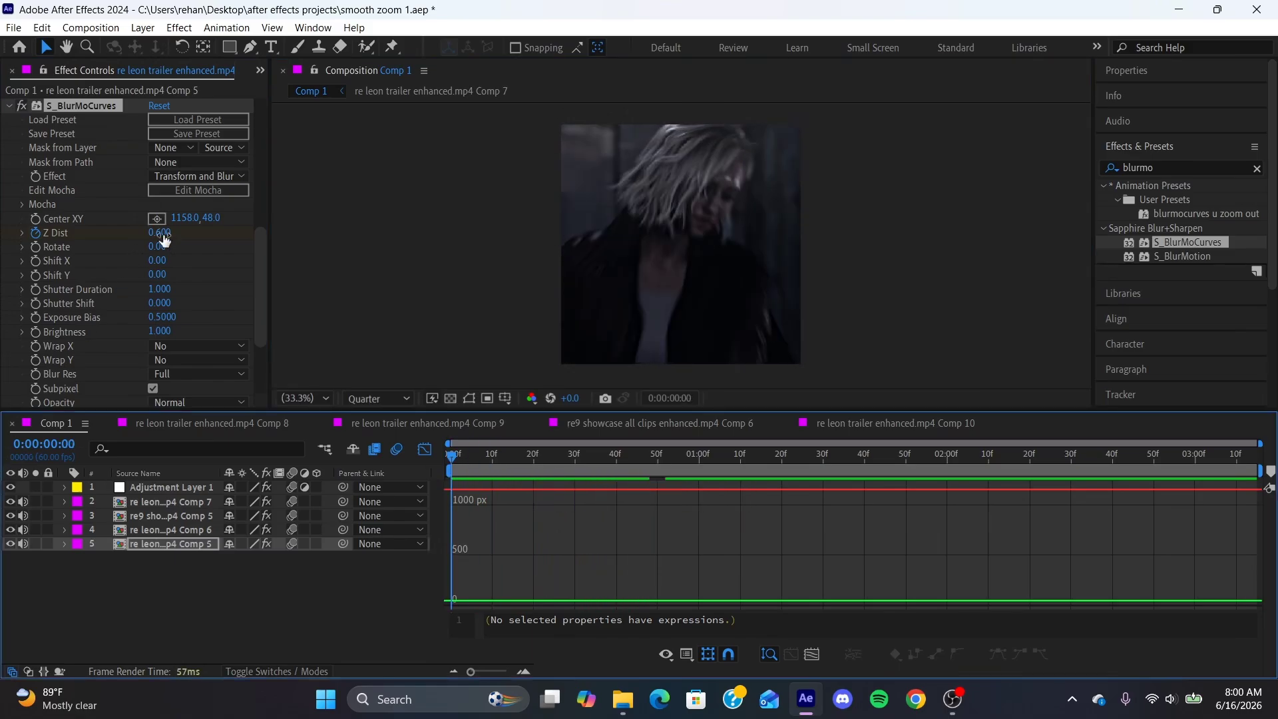
{"action": "left_click_drag", "start_coordinate": [212, 218], "coordinate": [392, 229]}
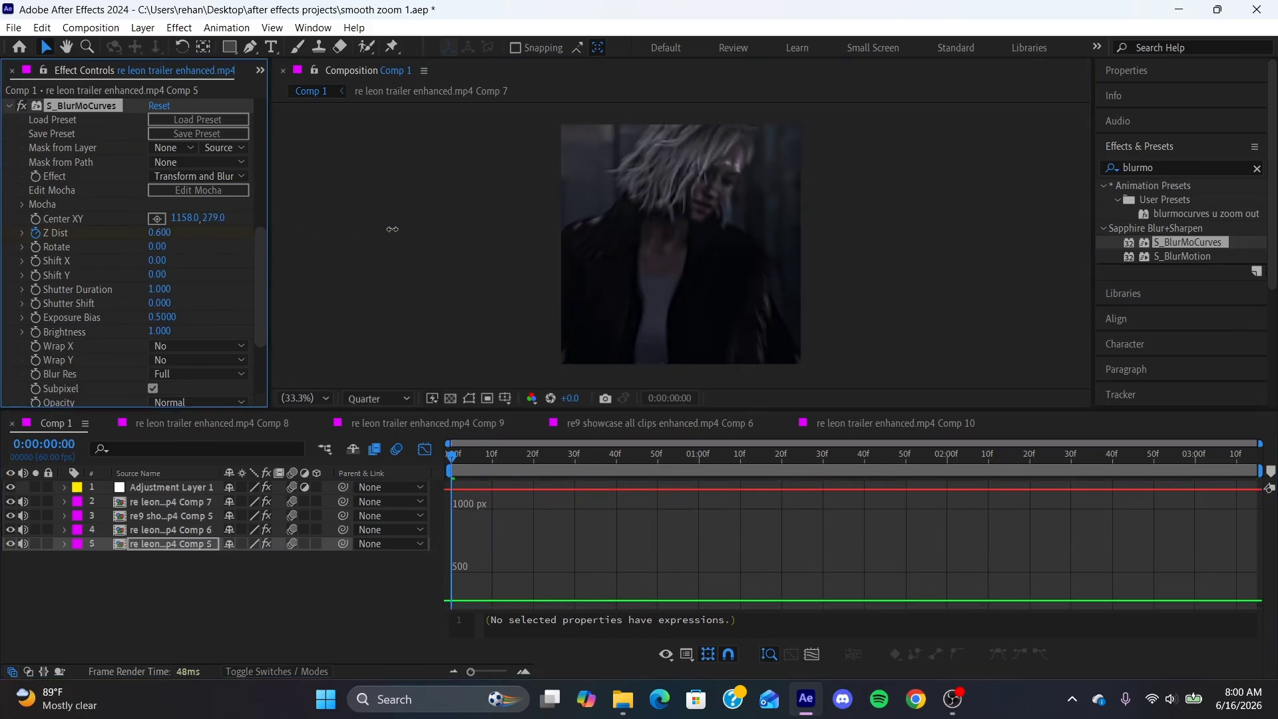
{"action": "left_click", "coordinate": [156, 219]}
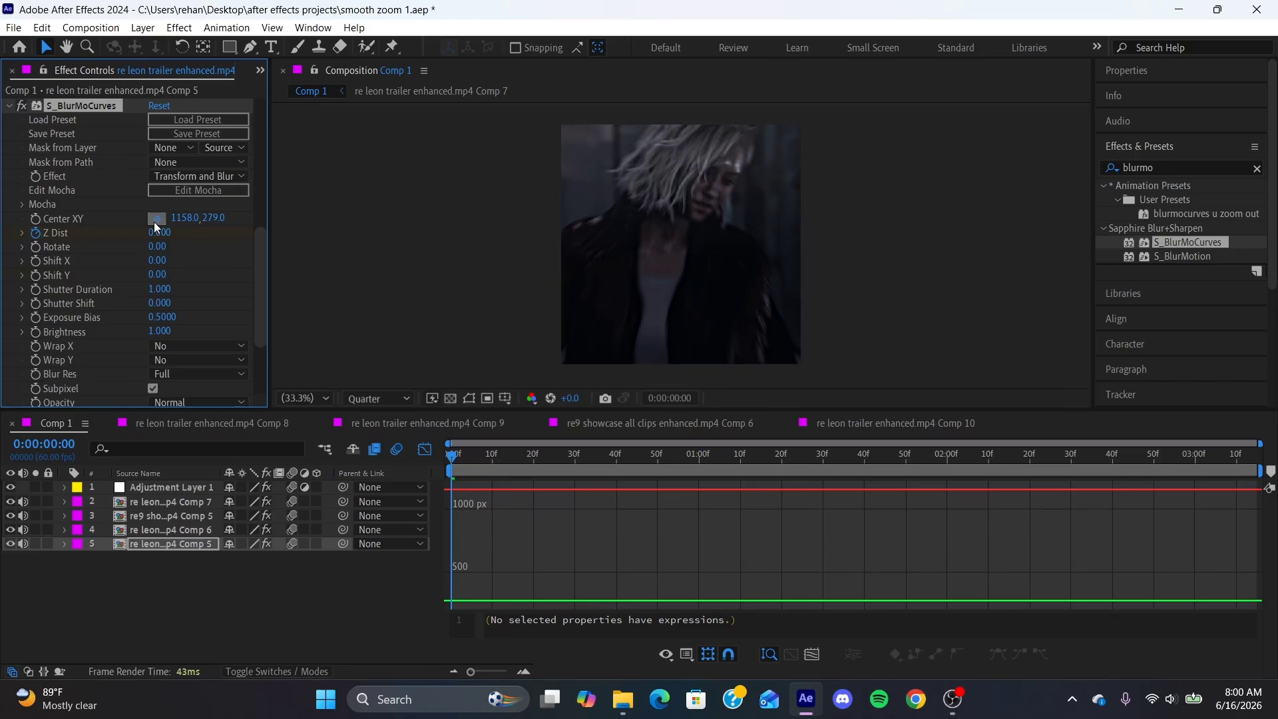
{"action": "left_click", "coordinate": [695, 168]}
{"action": "key", "text": "space"}
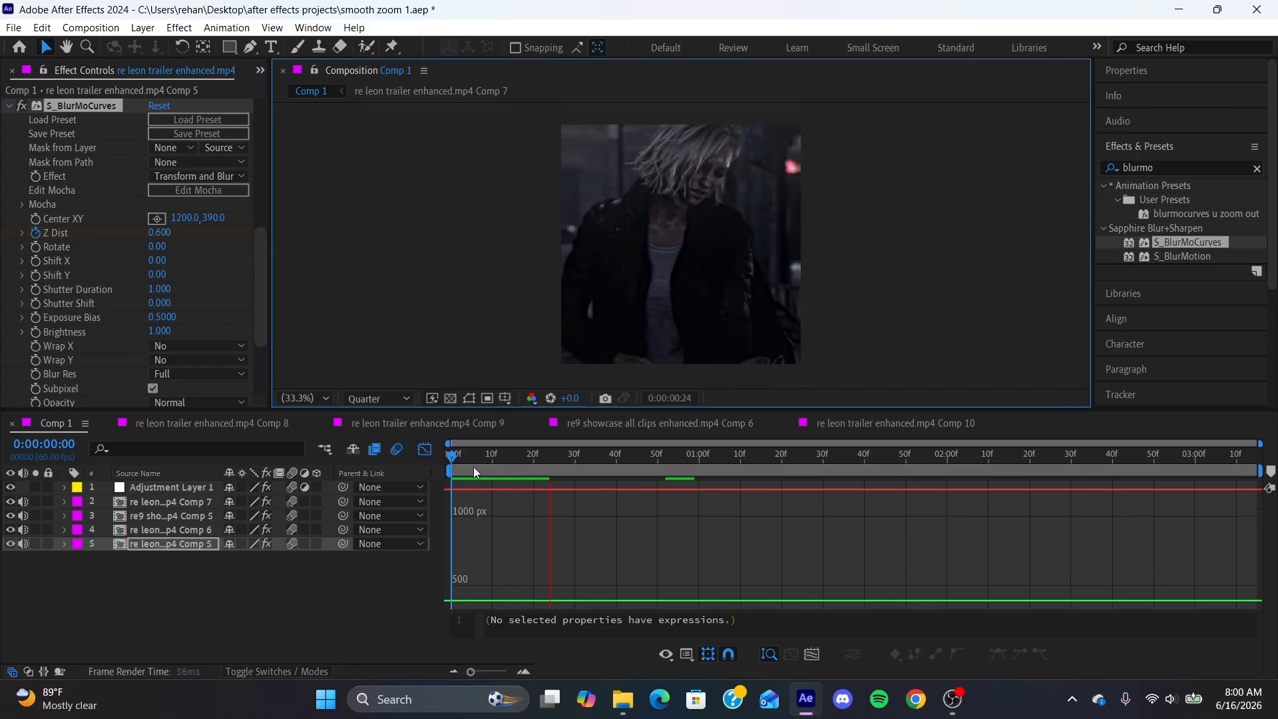
{"action": "left_click", "coordinate": [425, 455]}
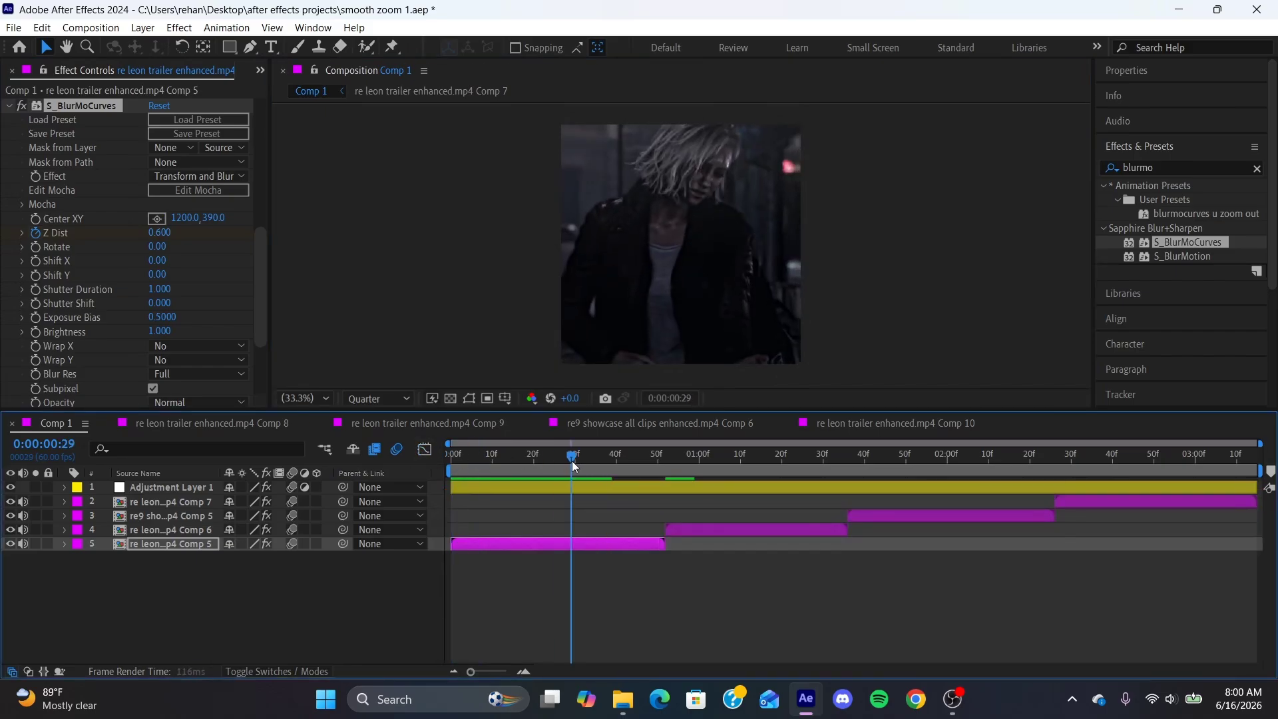
- Apply S_BlurMoCurves to the second clip and keyframe its Z Dist at 1 on that clip's first frame, 0:00:00:52
{"action": "left_click_drag", "start_coordinate": [572, 461], "coordinate": [665, 461]}
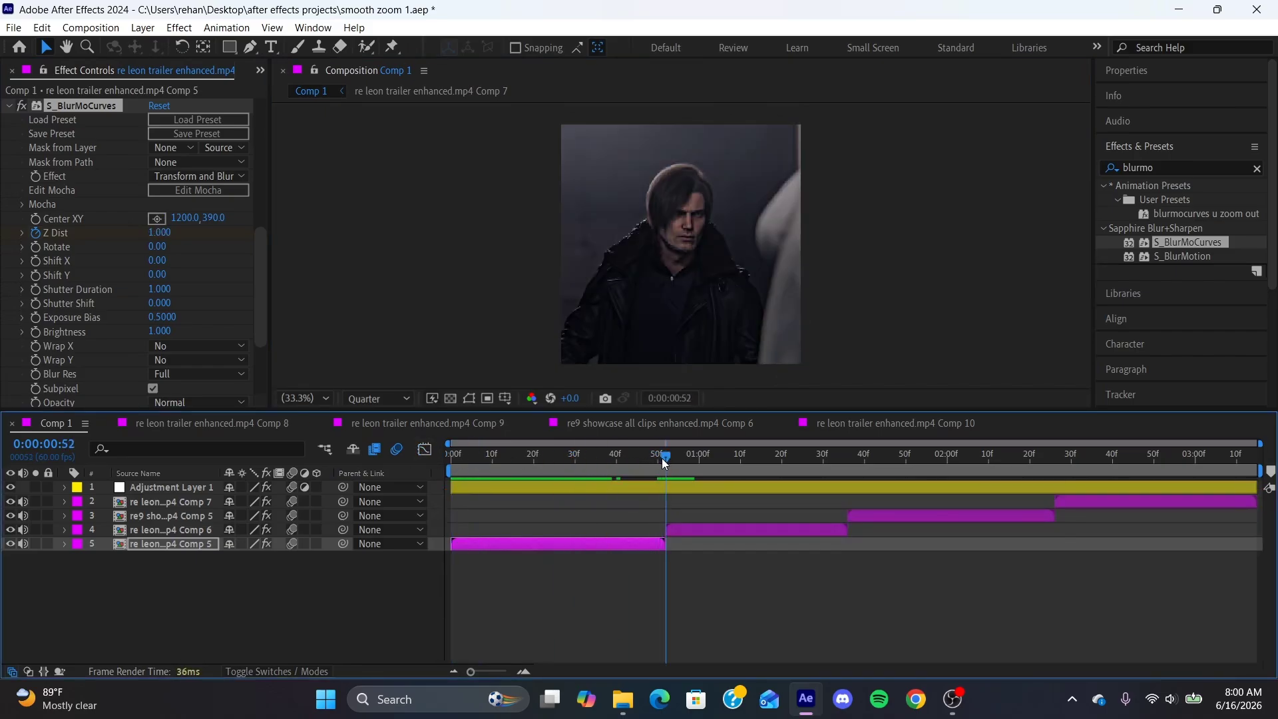
{"action": "left_click", "coordinate": [731, 524]}
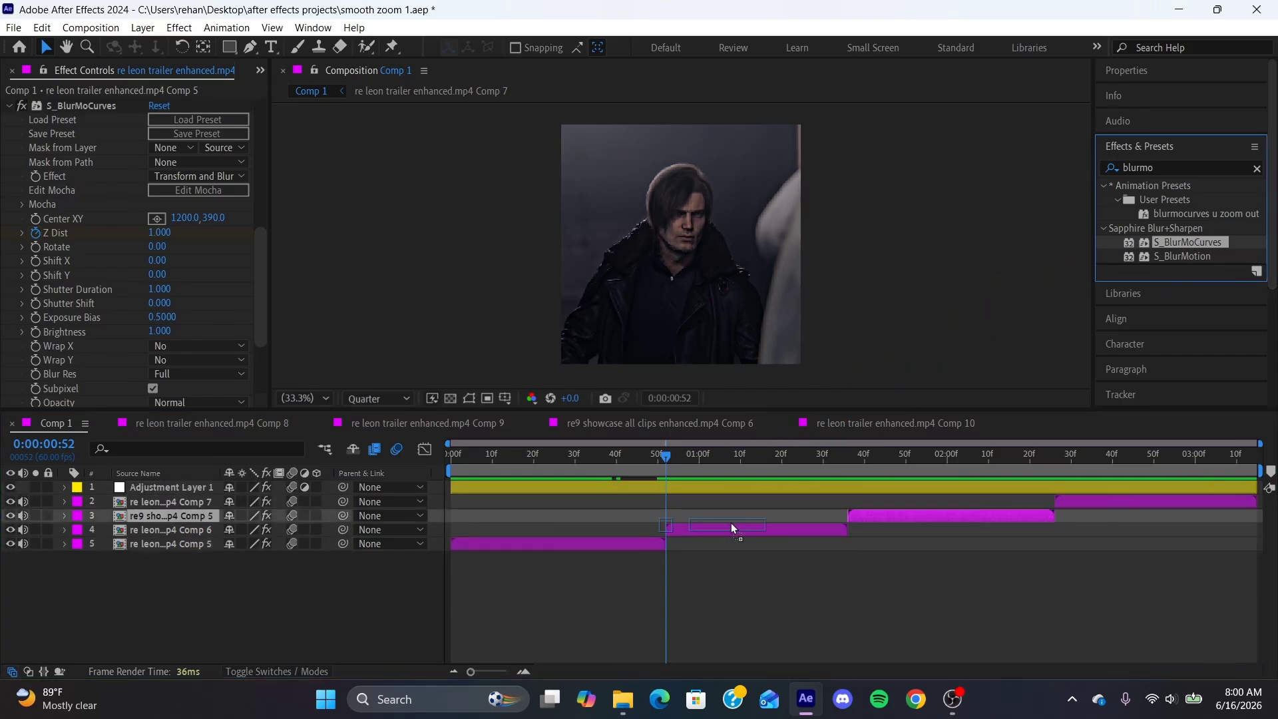
{"action": "key", "text": "u"}
{"action": "key", "text": "o"}
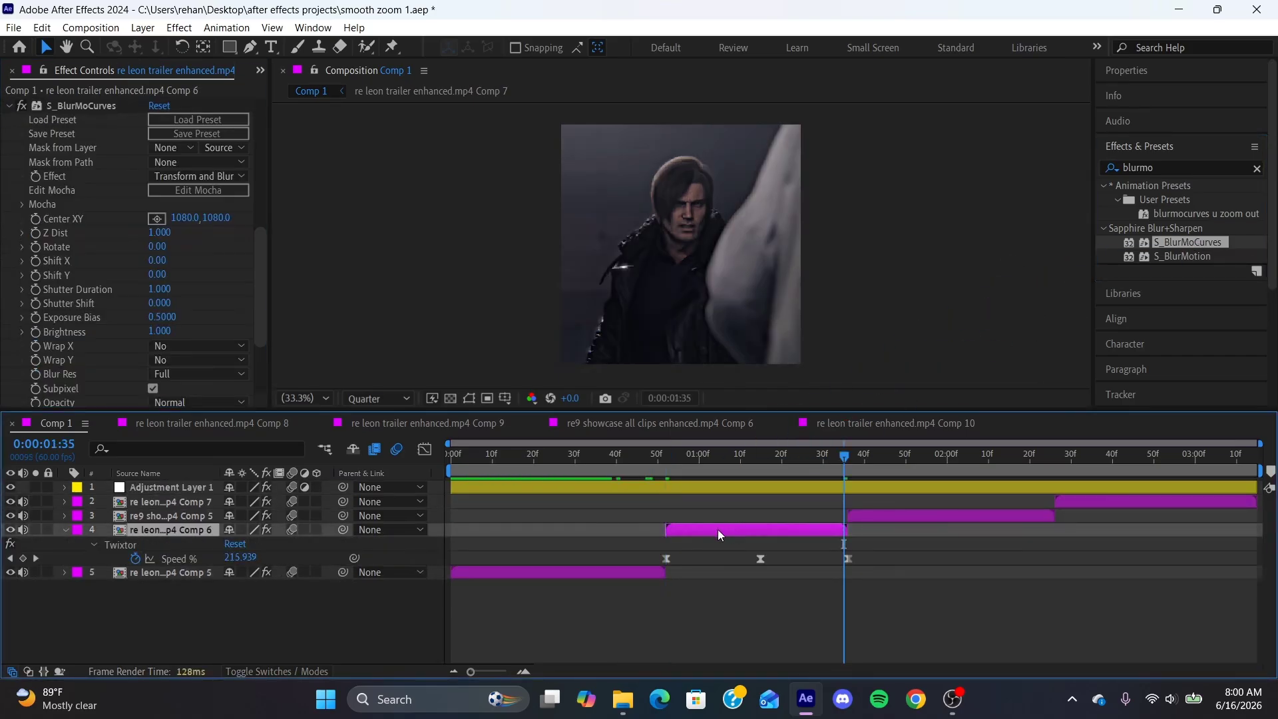
{"action": "key", "text": "i"}
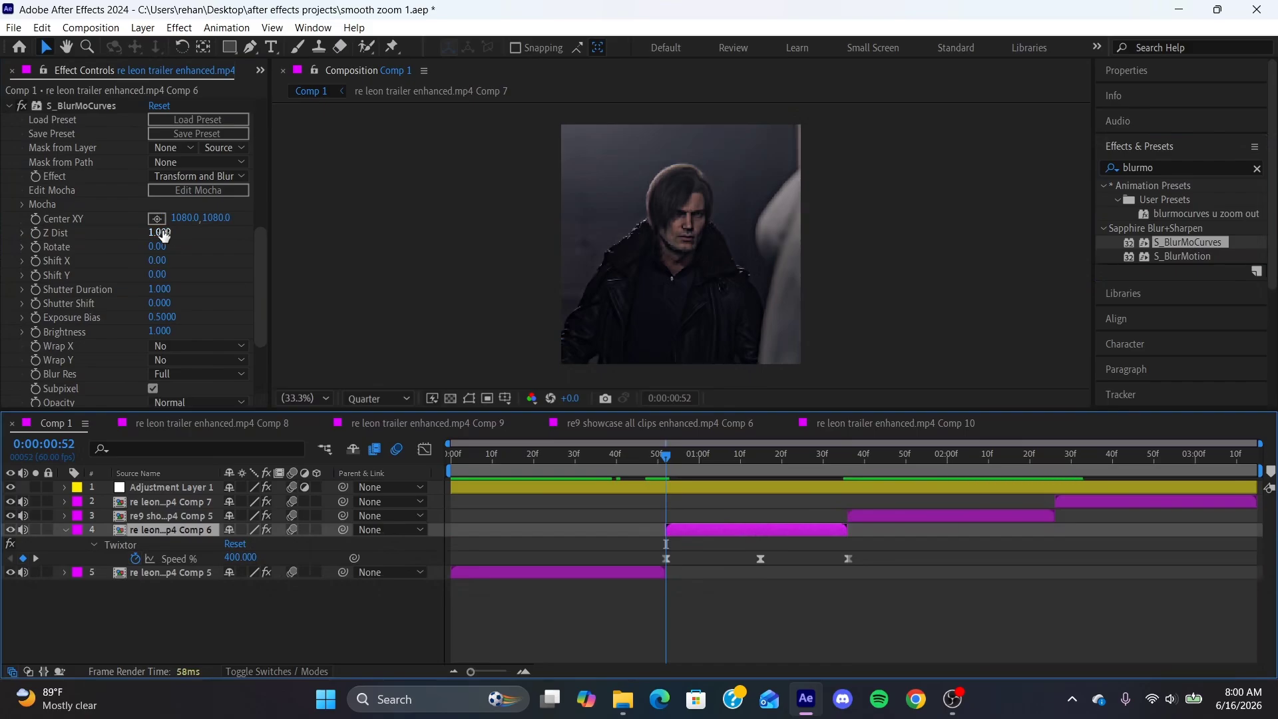
{"action": "left_click", "coordinate": [34, 233]}
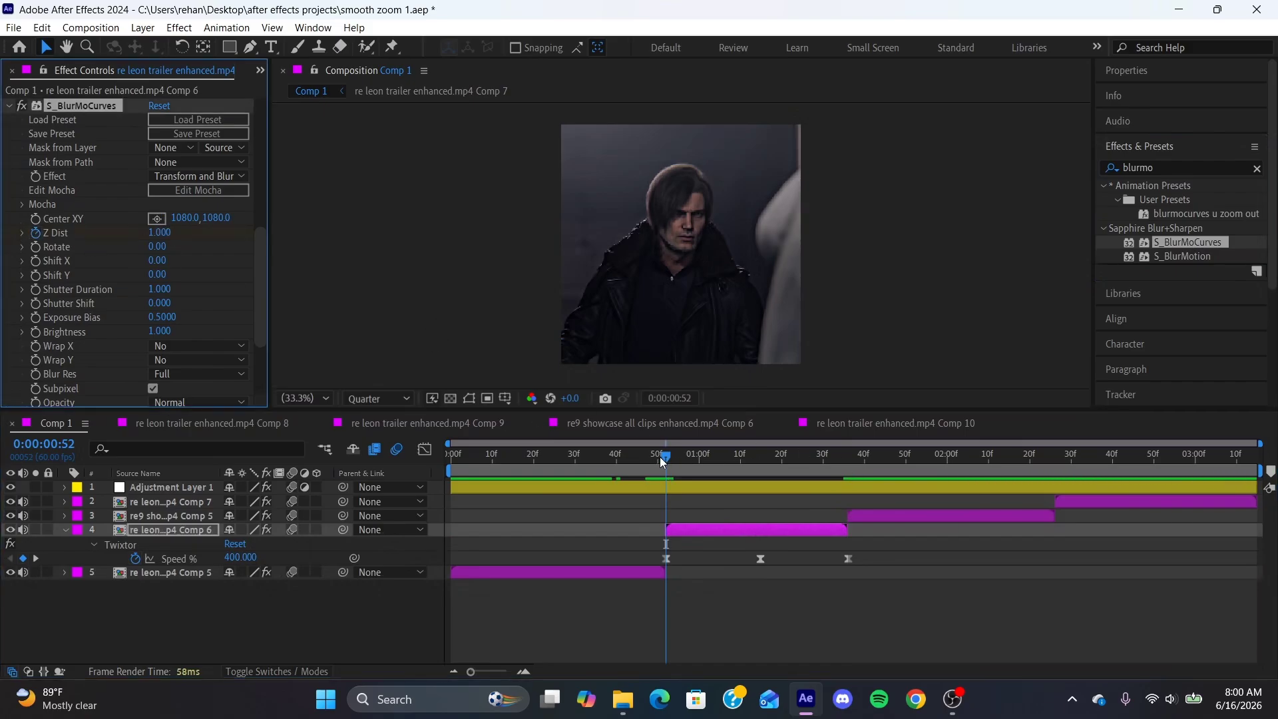
- Add a Z Dist keyframe of 0.6 for the second clip at its end, 0:00:01:36
{"action": "left_click_drag", "start_coordinate": [660, 456], "coordinate": [848, 461]}
{"action": "left_click", "coordinate": [161, 232]}
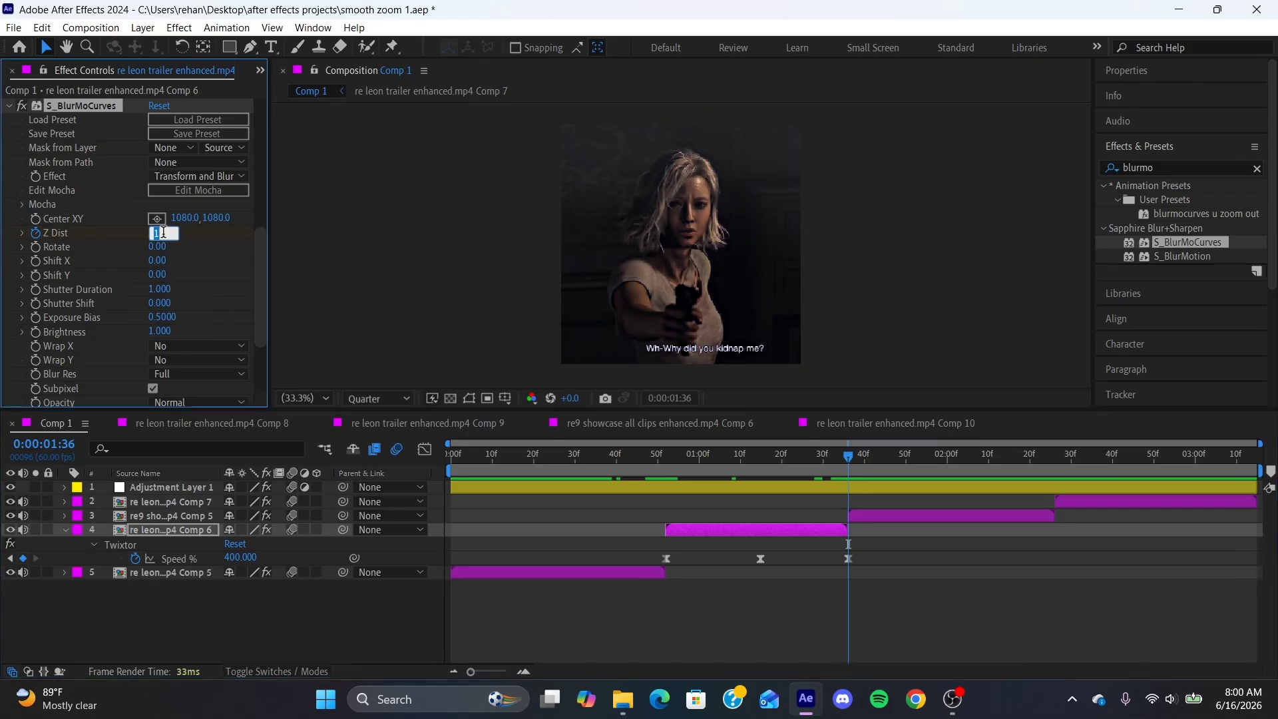
{"action": "type", "text": "0.6"}
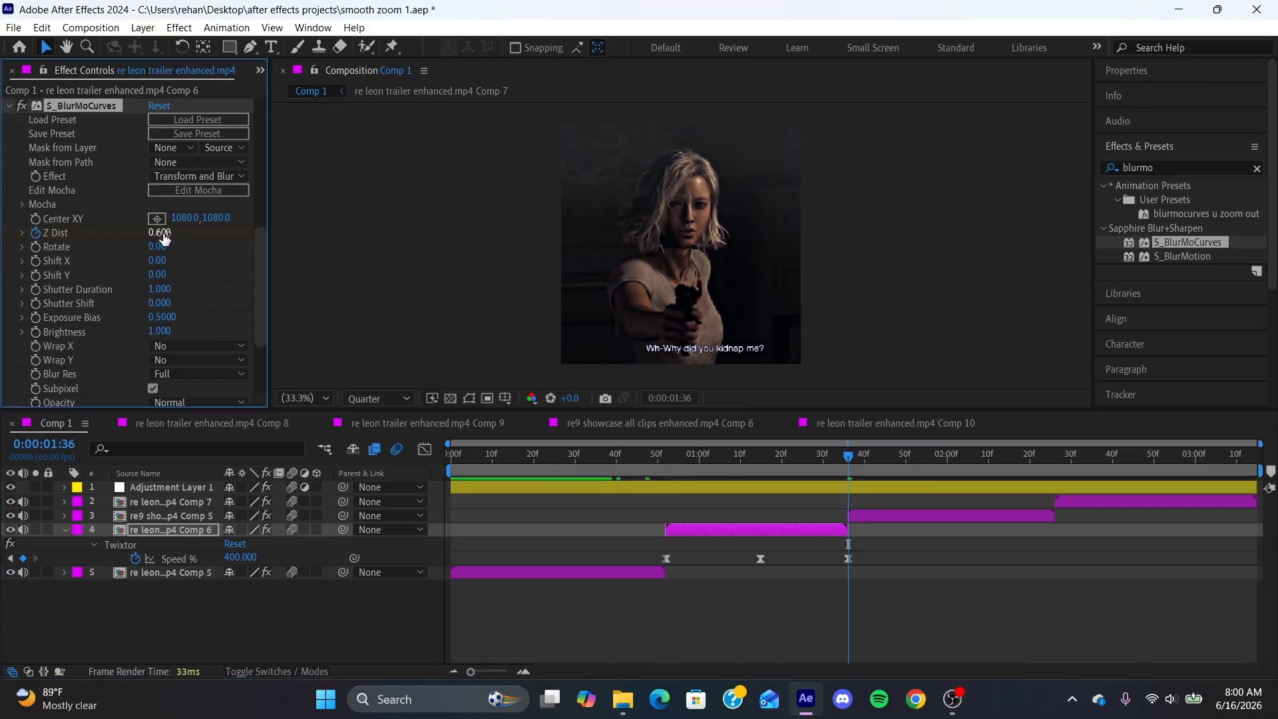
{"action": "key", "text": "Return"}
- Easy-ease the second clip's Z Dist keyframes and shape the value curve steep at both ends and flatter in the middle
{"action": "left_click_drag", "start_coordinate": [874, 583], "coordinate": [591, 596]}
{"action": "key", "text": "F9"}
{"action": "left_click", "coordinate": [425, 450]}
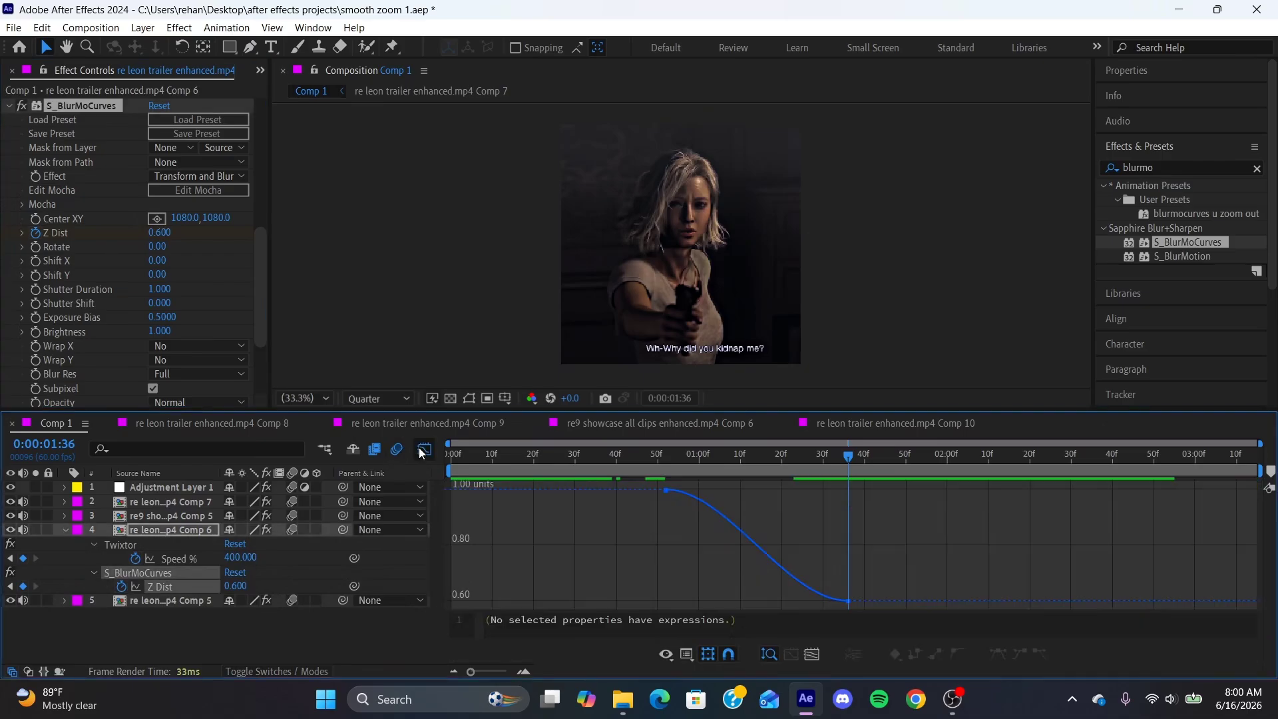
{"action": "left_click", "coordinate": [665, 490]}
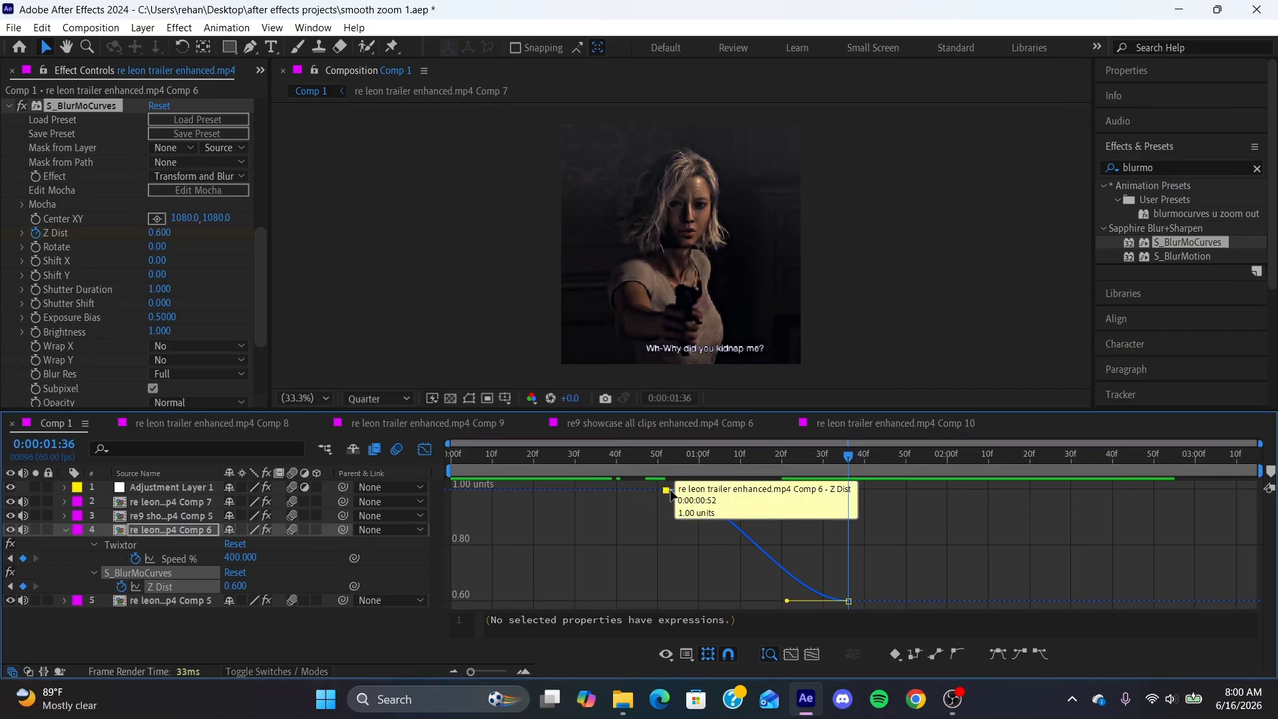
{"action": "left_click_drag", "start_coordinate": [733, 491], "coordinate": [667, 571]}
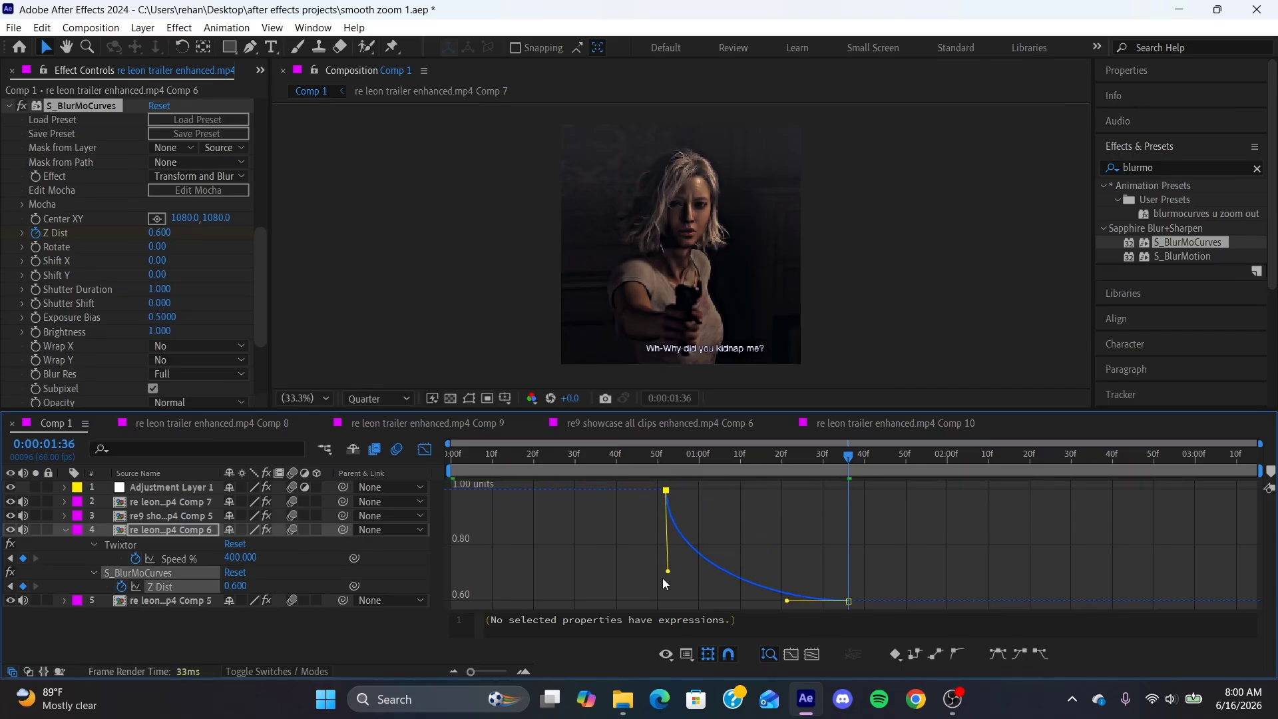
{"action": "left_click_drag", "start_coordinate": [786, 600], "coordinate": [851, 526]}
- Preview the second clip's zoom from 0:00:00:52 and place its S_BlurMoCurves center on the man's face
{"action": "left_click", "coordinate": [667, 457]}
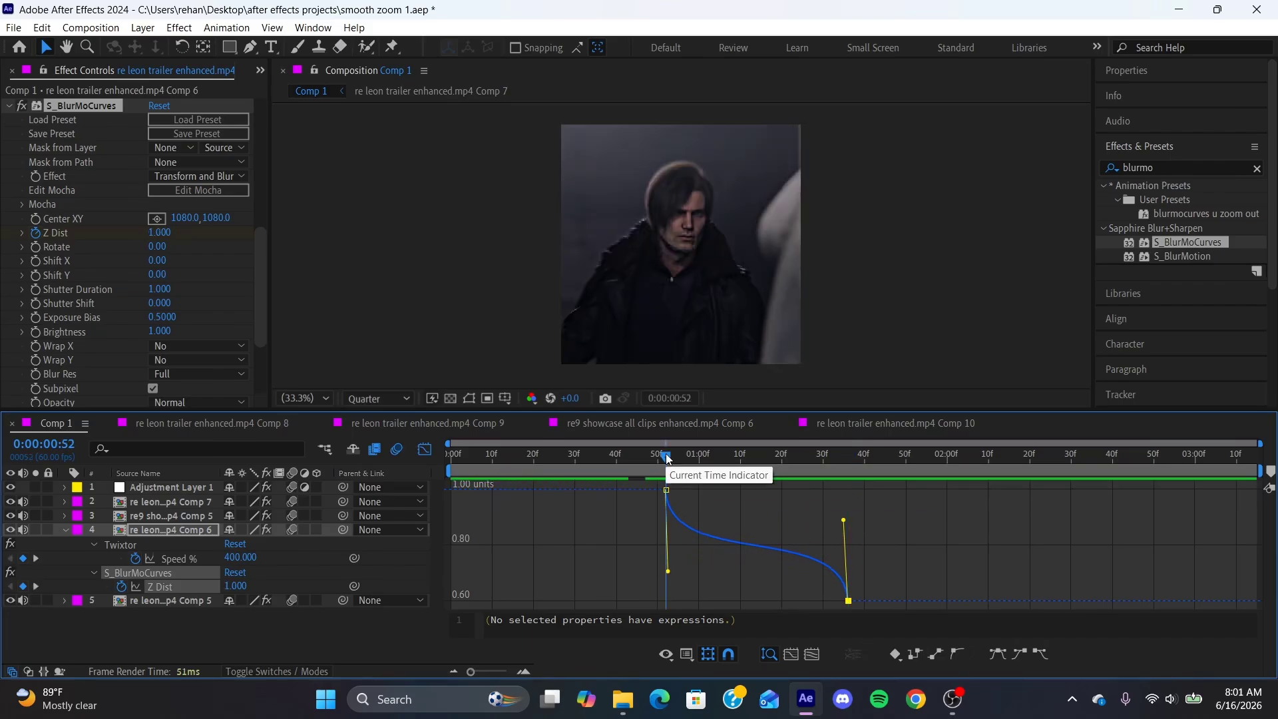
{"action": "left_click_drag", "start_coordinate": [668, 458], "coordinate": [842, 486]}
{"action": "key", "text": "space"}
{"action": "key", "text": "space"}
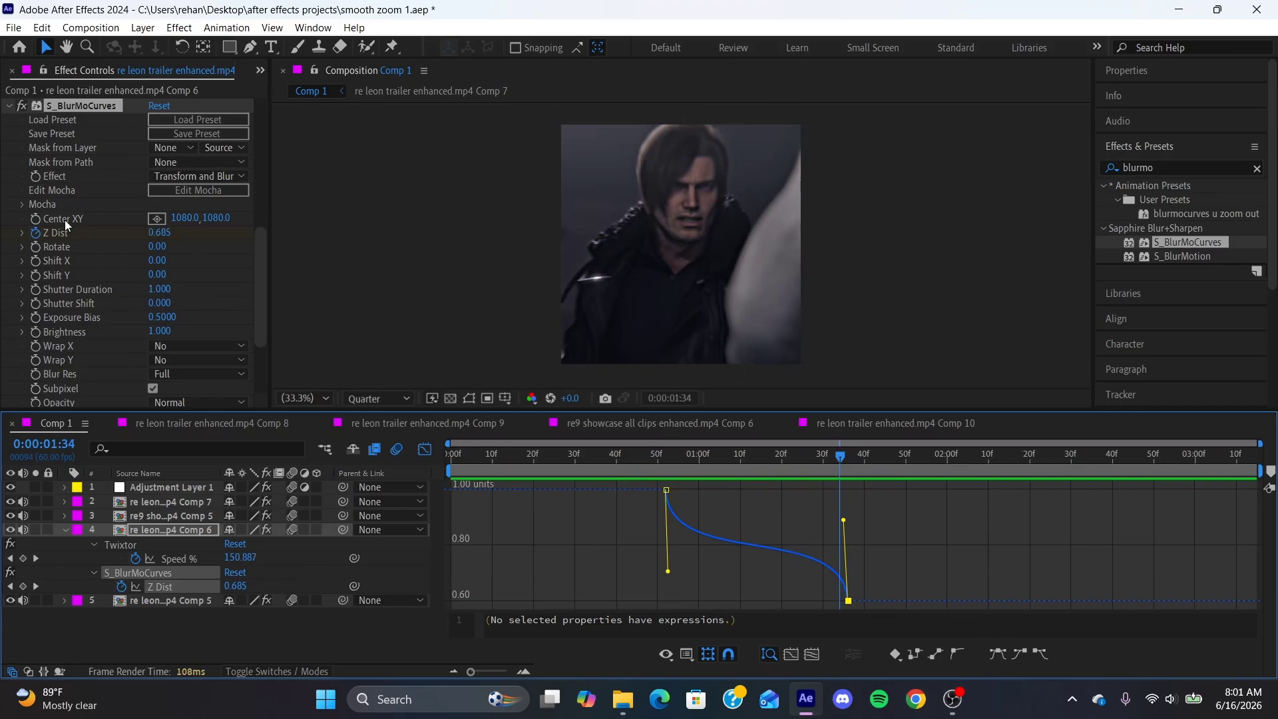
{"action": "left_click", "coordinate": [156, 219]}
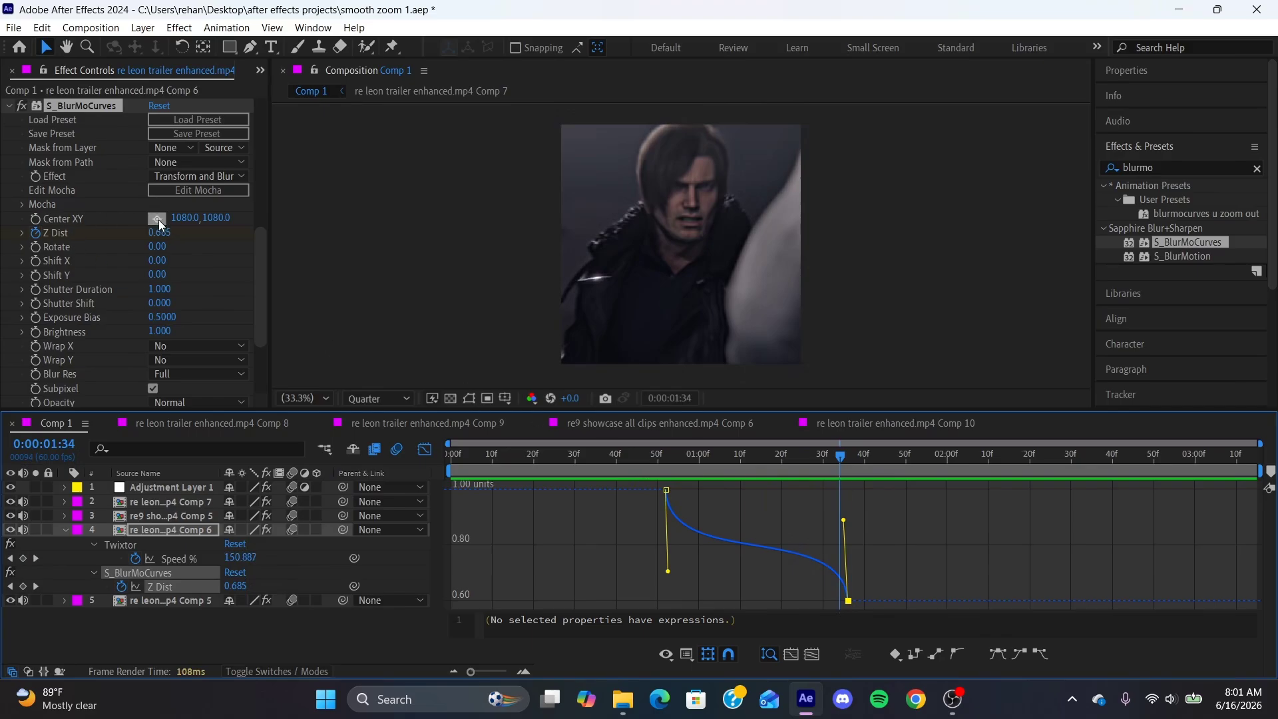
{"action": "left_click", "coordinate": [693, 190]}
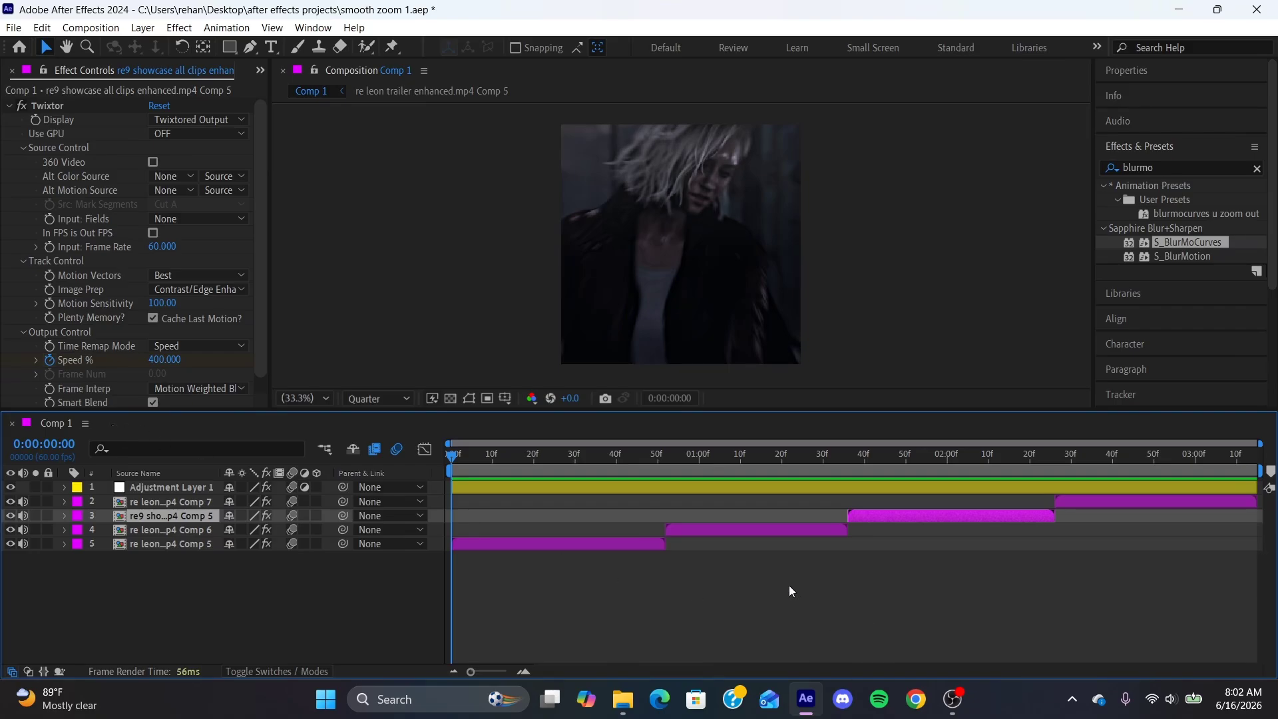
- Reveal the first clip's keyframed properties and copy its S_BlurMoCurves effect with both Z Dist keyframes
{"action": "left_click_drag", "start_coordinate": [456, 456], "coordinate": [163, 584]}
{"action": "left_click", "coordinate": [554, 544]}
{"action": "key", "text": "u"}
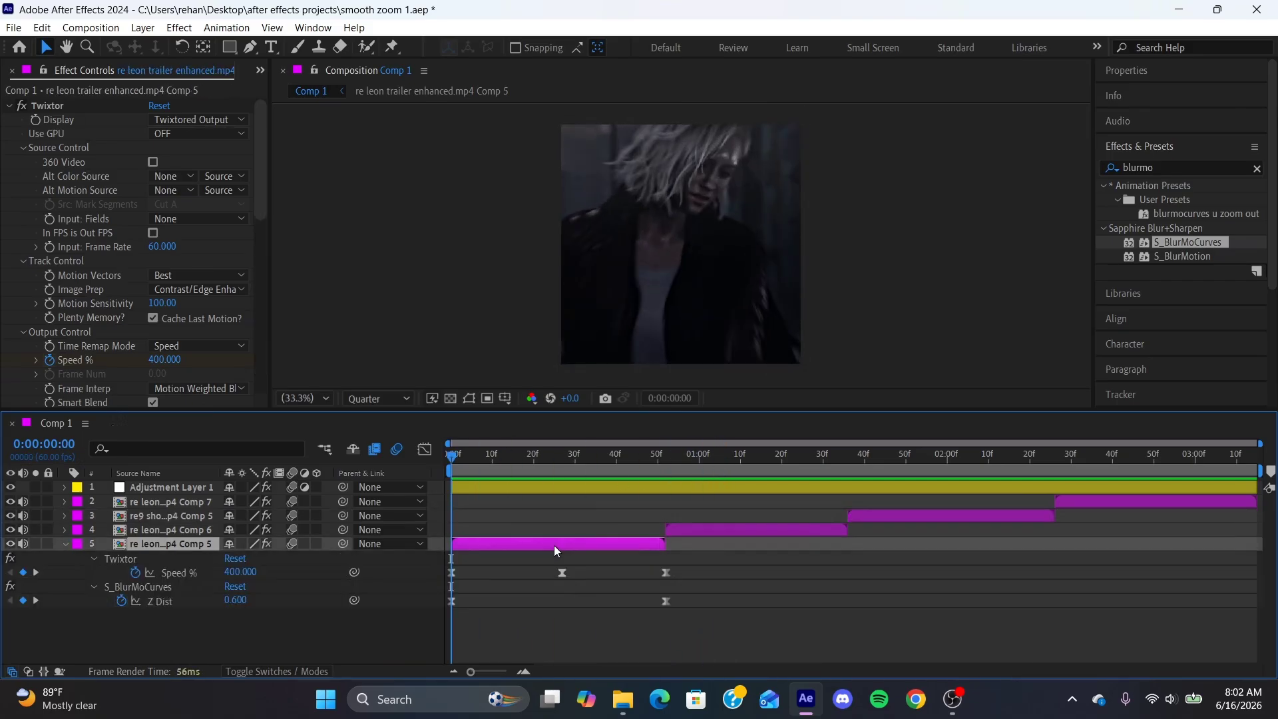
{"action": "left_click_drag", "start_coordinate": [709, 583], "coordinate": [414, 625]}
{"action": "scroll", "coordinate": [57, 228], "scroll_direction": "down", "scroll_amount": 5}
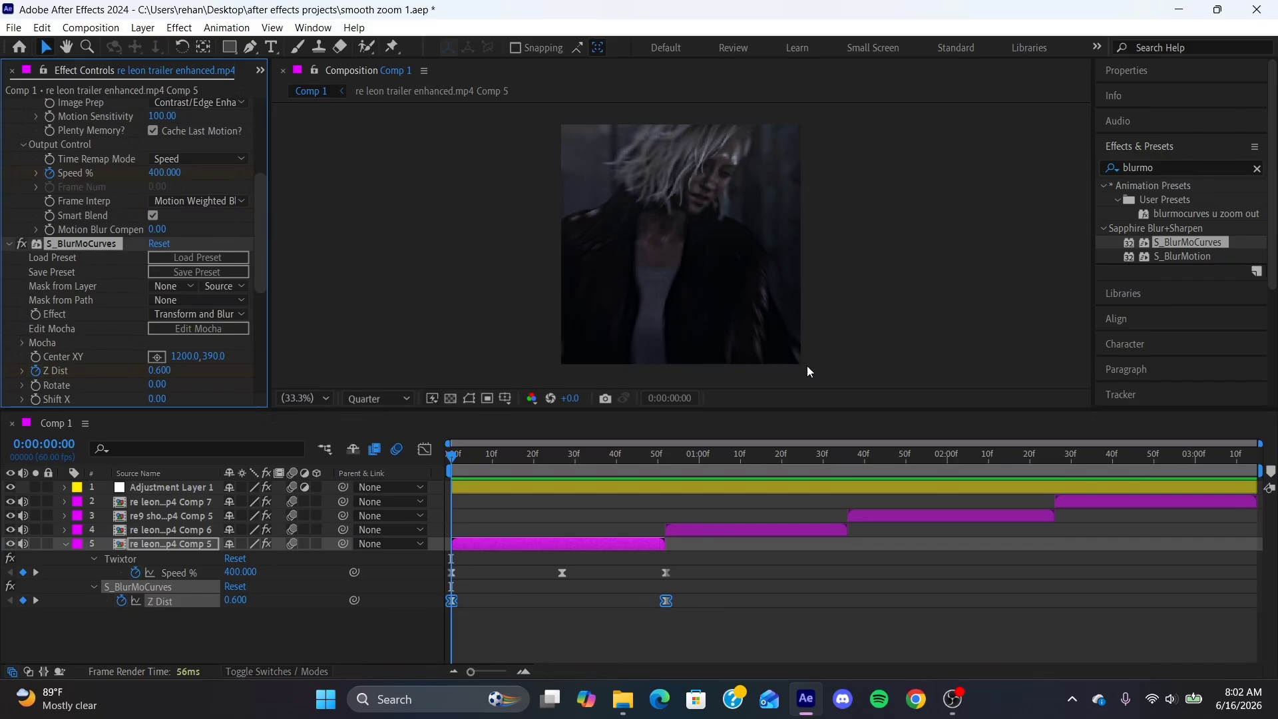
- Paste S_BlurMoCurves onto the third clip at its start, 0:00:01:36, and move the last Z Dist keyframe to 0:00:02:26
{"action": "key", "text": "u"}
{"action": "left_click", "coordinate": [899, 517]}
{"action": "key", "text": "i"}
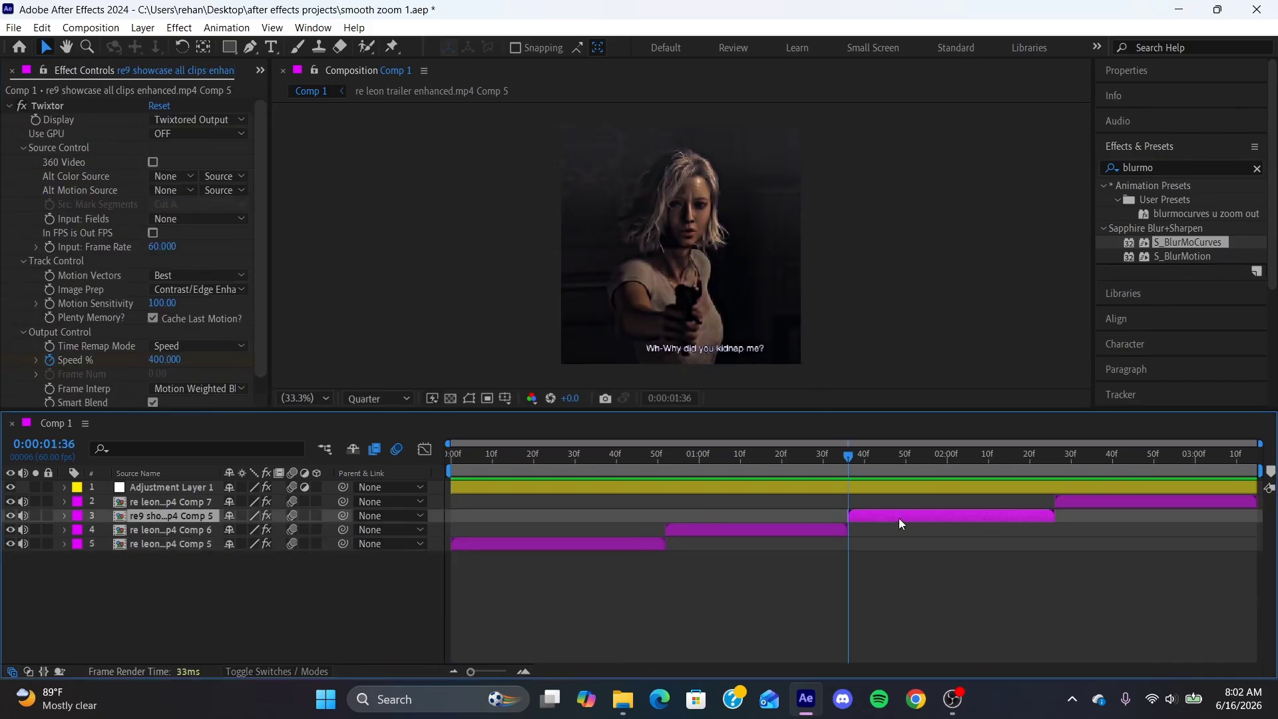
{"action": "key", "text": "o"}
{"action": "key", "text": "u"}
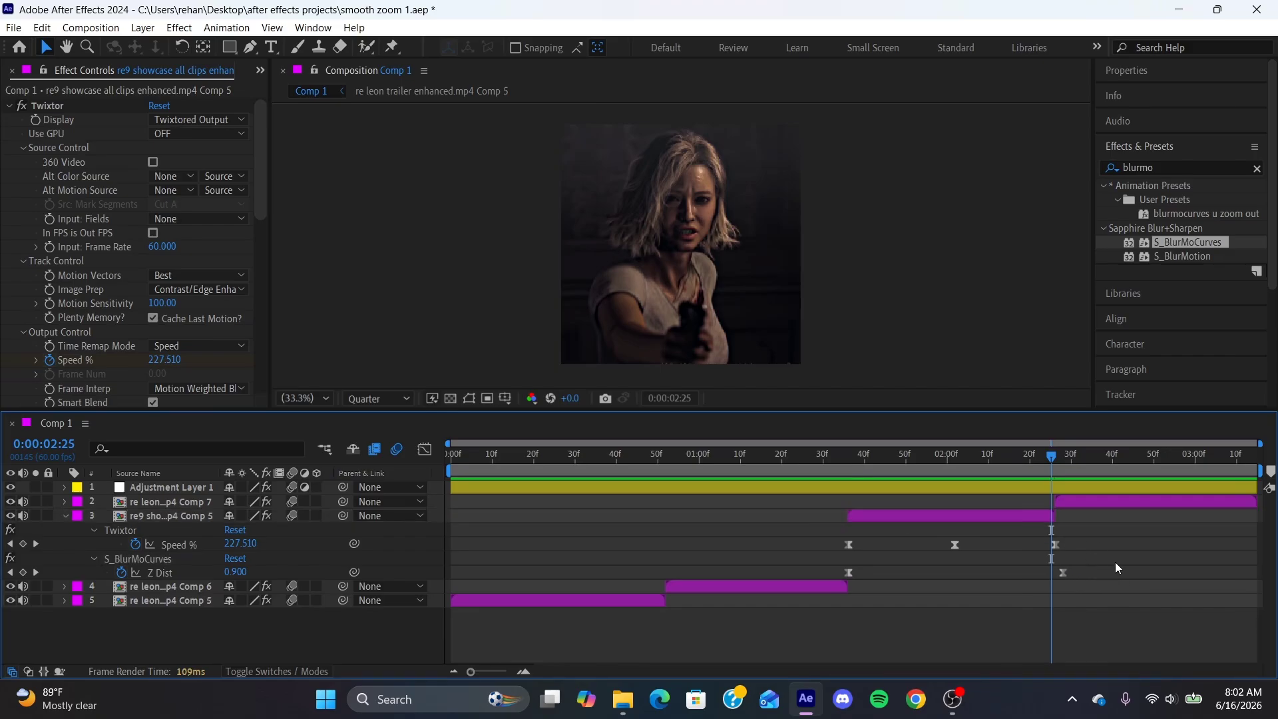
{"action": "left_click_drag", "start_coordinate": [1115, 562], "coordinate": [780, 594]}
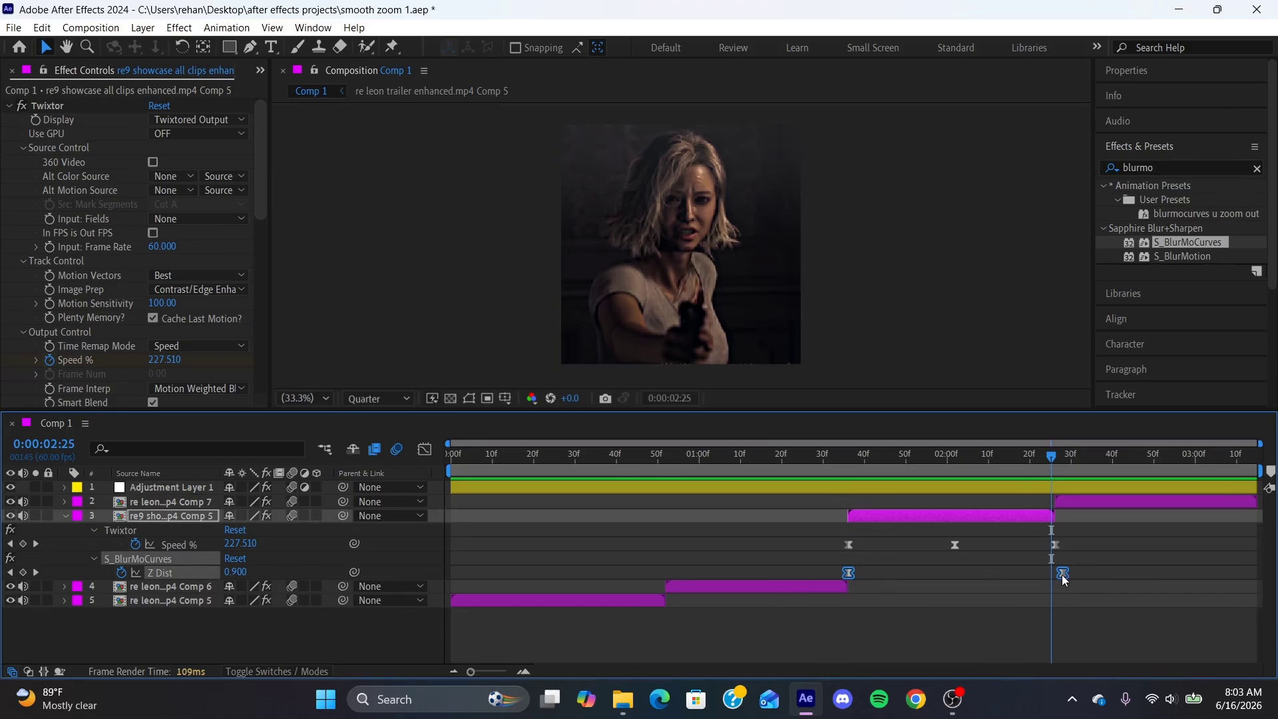
{"action": "left_click_drag", "start_coordinate": [1059, 576], "coordinate": [1057, 580]}
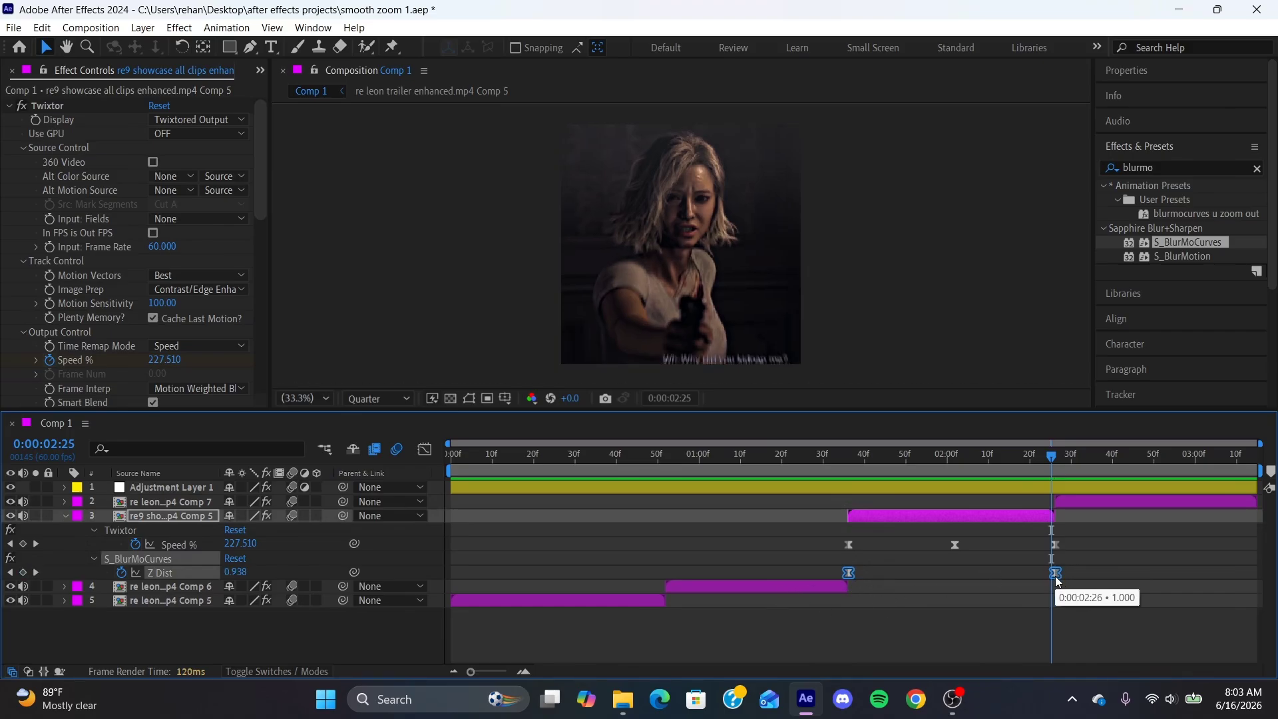
- Place the third clip's S_BlurMoCurves center on the woman's face at about 1116, 888, working from the clip's first frame
{"action": "key", "text": "u"}
{"action": "key", "text": "i"}
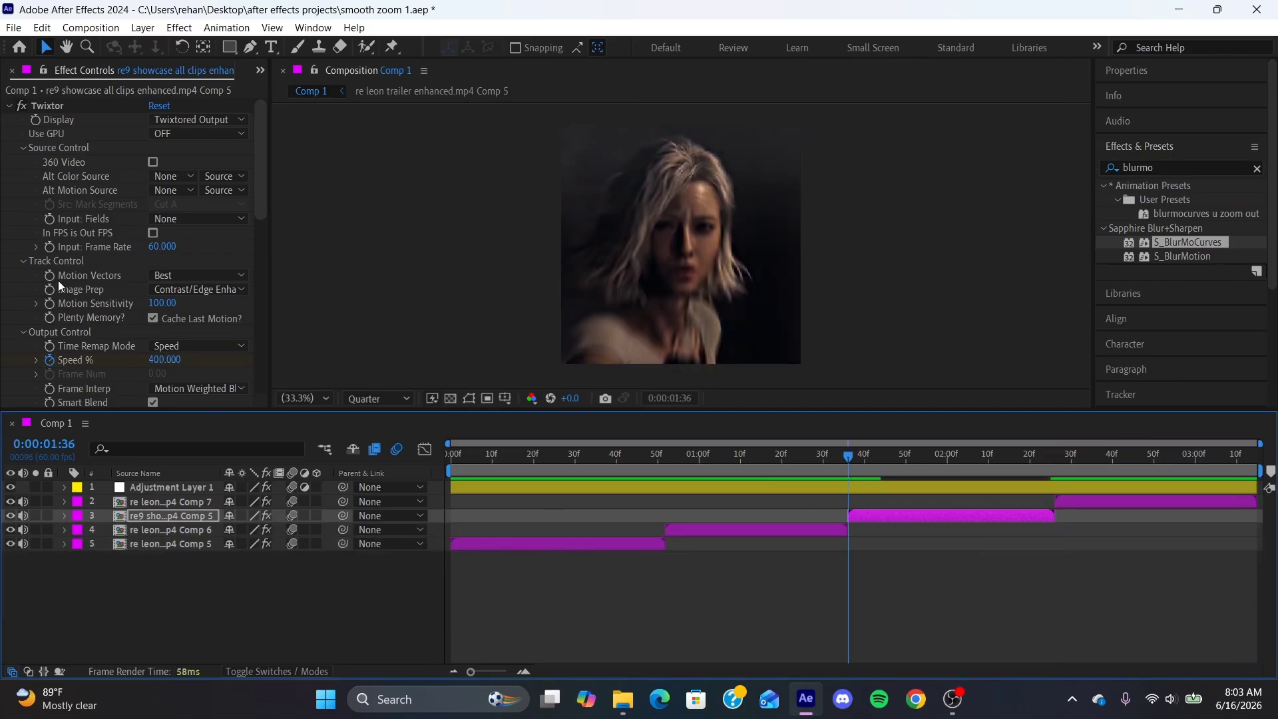
{"action": "scroll", "coordinate": [11, 216], "scroll_direction": "down", "scroll_amount": 5}
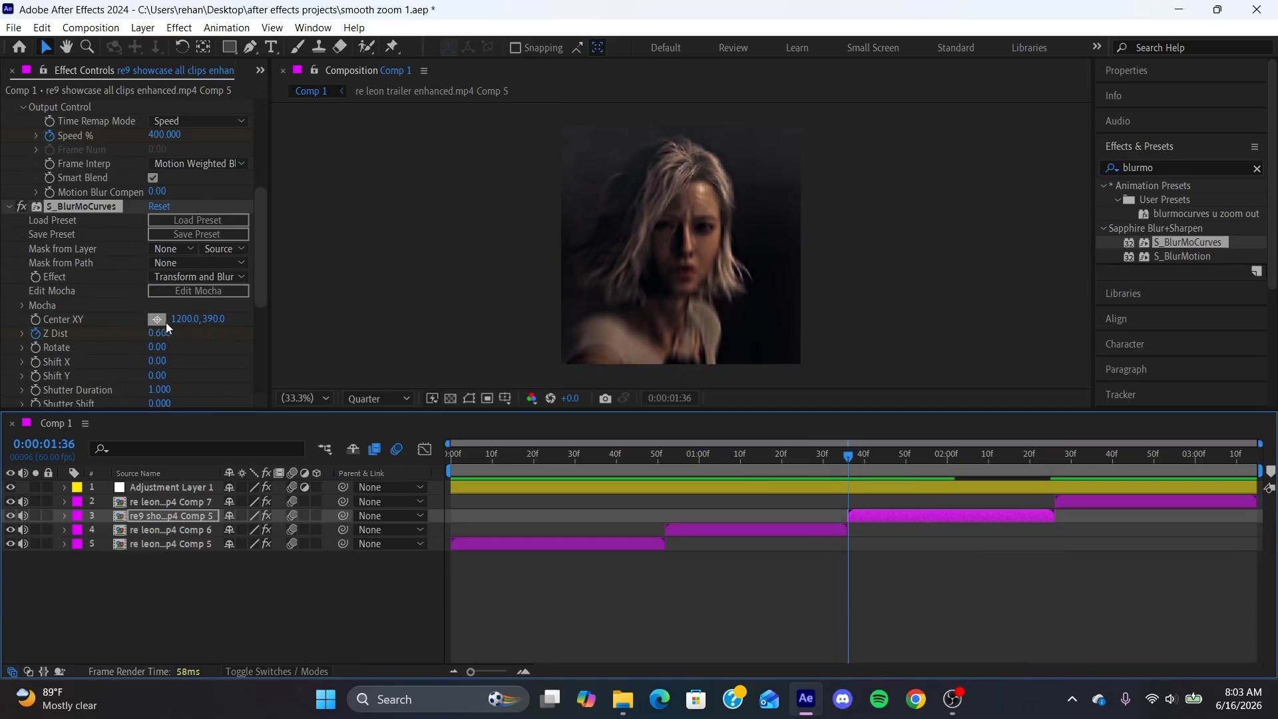
{"action": "left_click", "coordinate": [158, 319]}
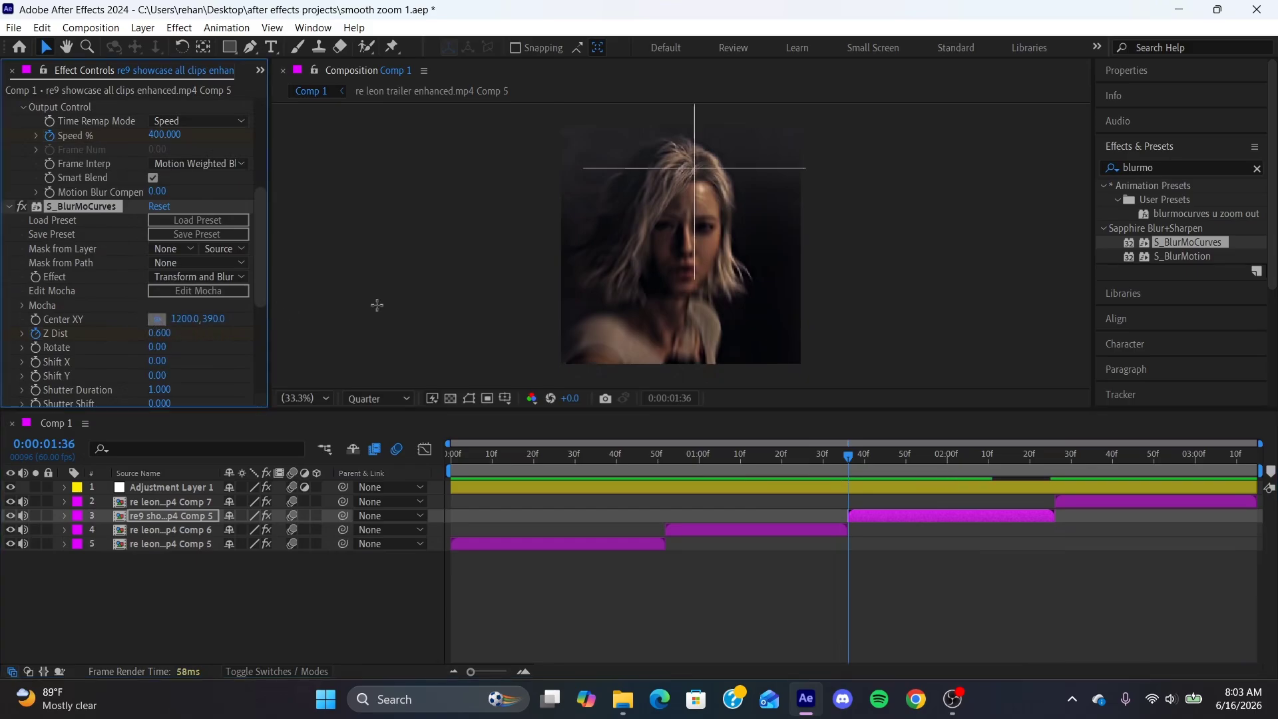
{"action": "left_click", "coordinate": [685, 223]}
{"action": "key", "text": "u"}
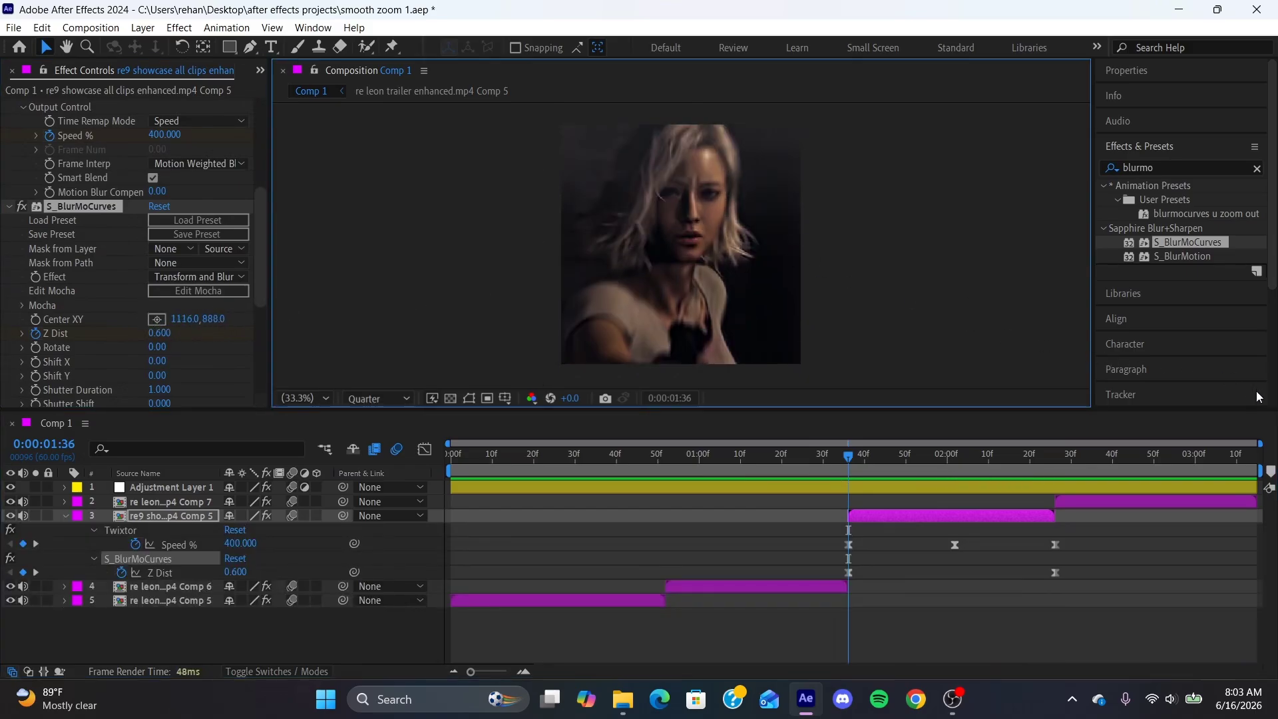
- Collapse the third clip's properties, reveal the second clip's keyframed properties and select its Z Dist keyframes
{"action": "key", "text": "u"}
{"action": "key", "text": "u"}
{"action": "left_click", "coordinate": [784, 530]}
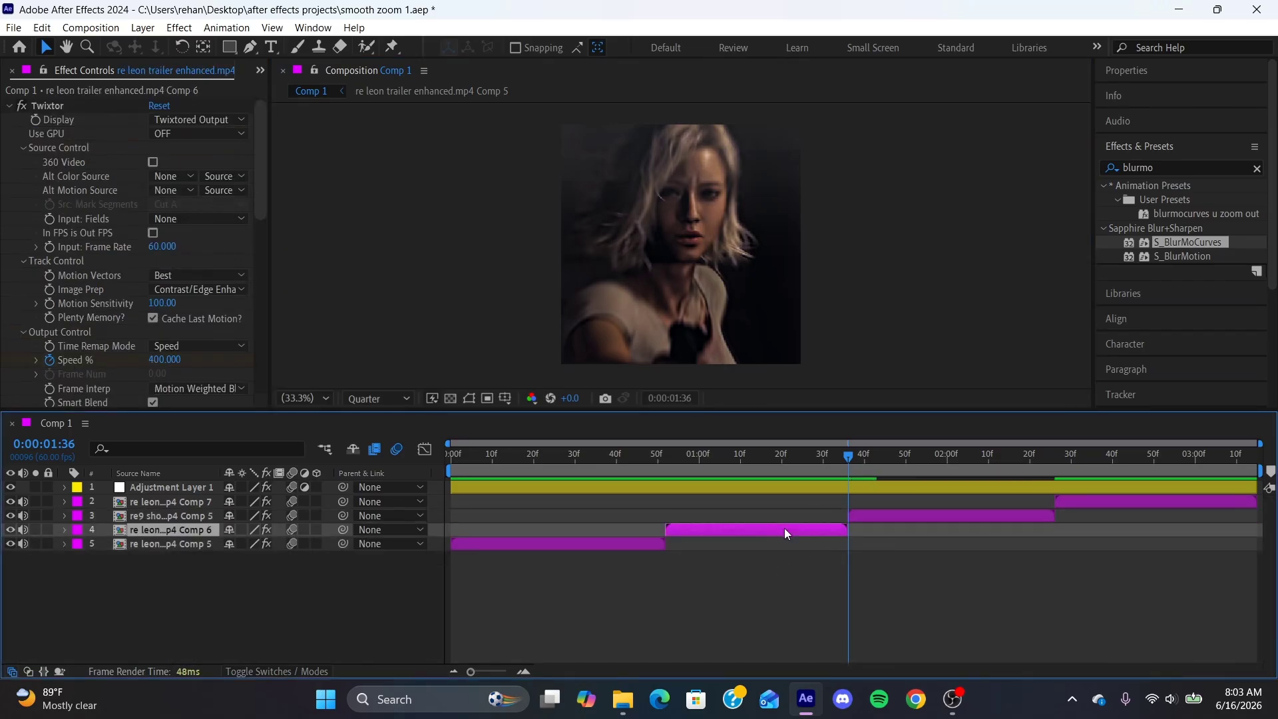
{"action": "key", "text": "u"}
{"action": "left_click_drag", "start_coordinate": [880, 581], "coordinate": [645, 614]}
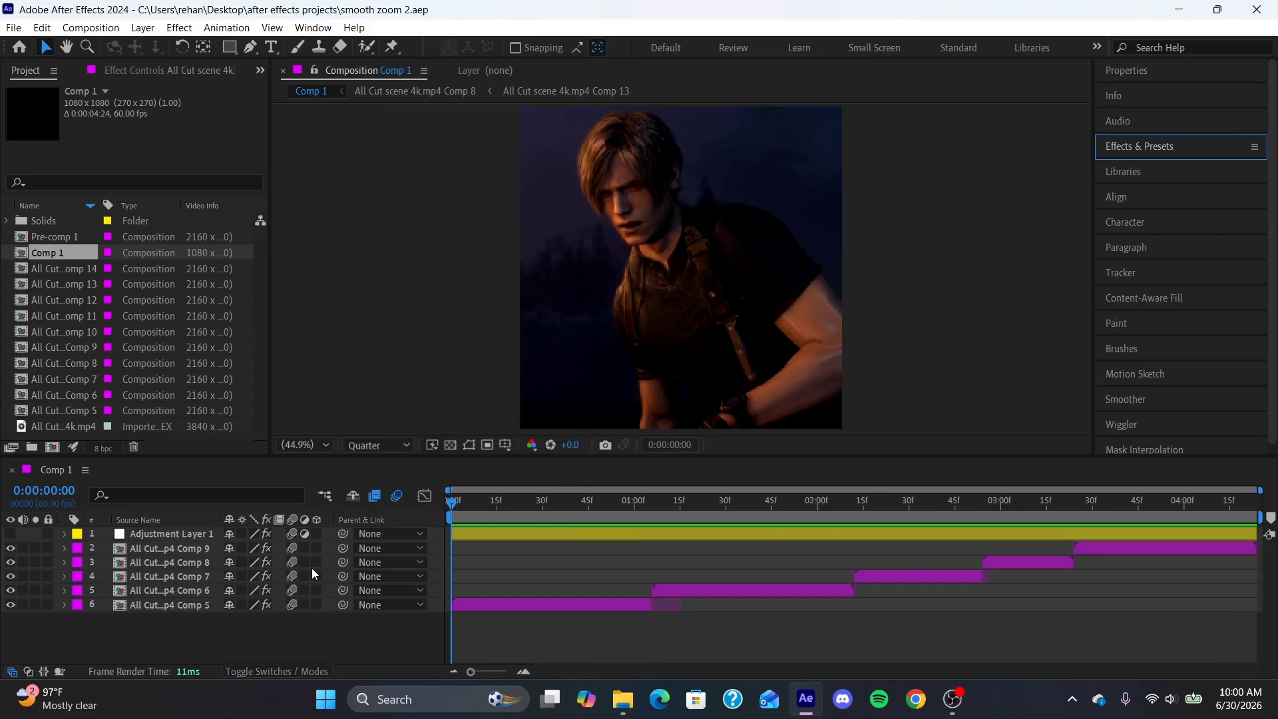
- Select the first clip in the smooth zoom 2 project and preview the composition from the start
{"action": "left_click", "coordinate": [204, 603]}
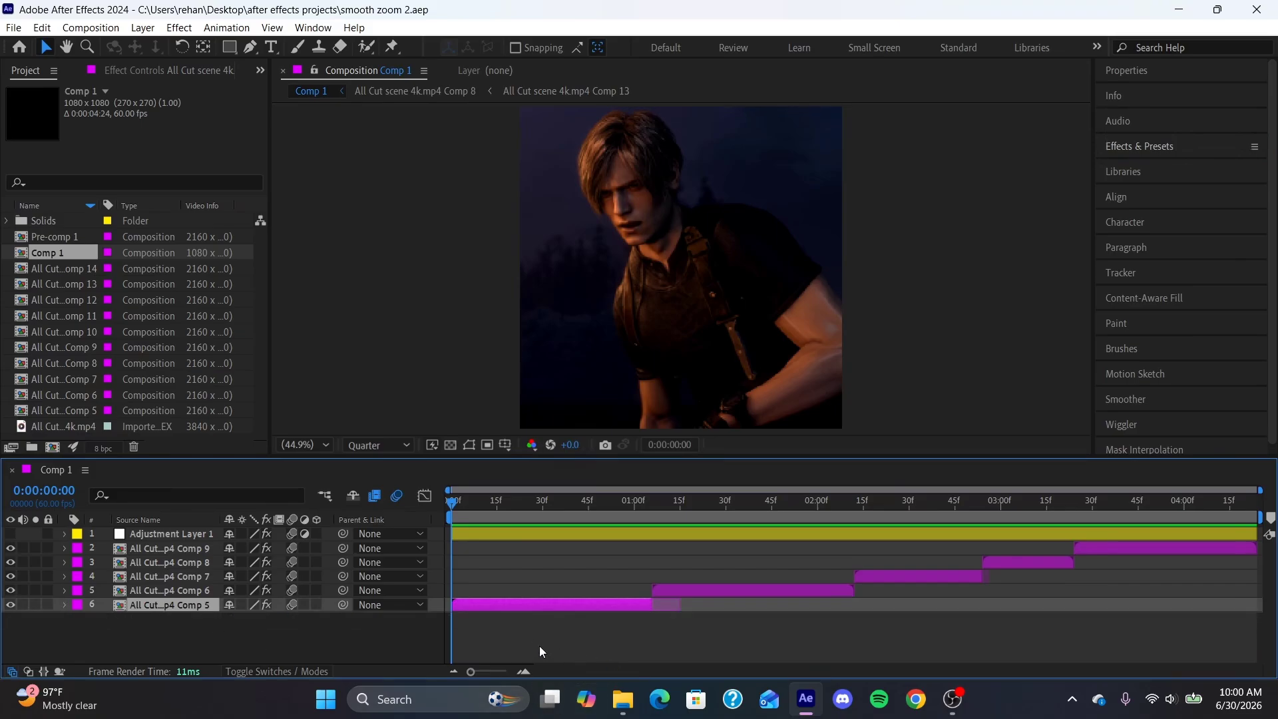
{"action": "key", "text": "space"}
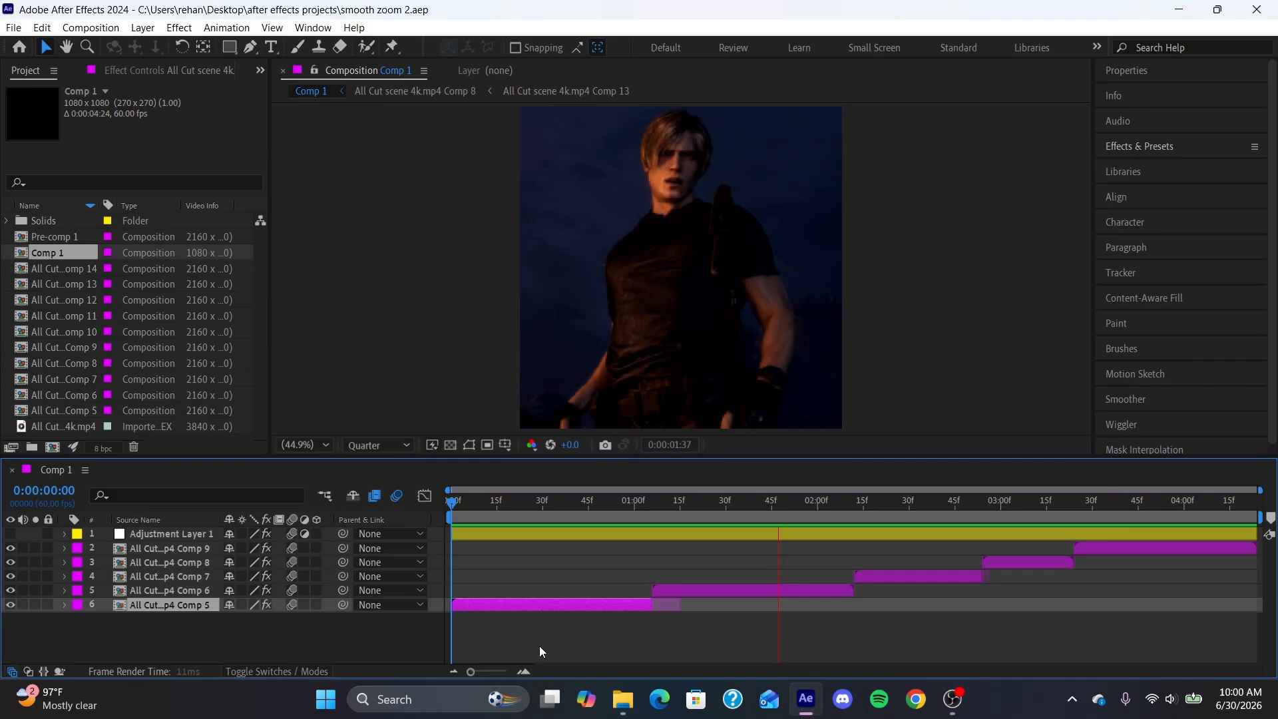
{"action": "key", "text": "space"}
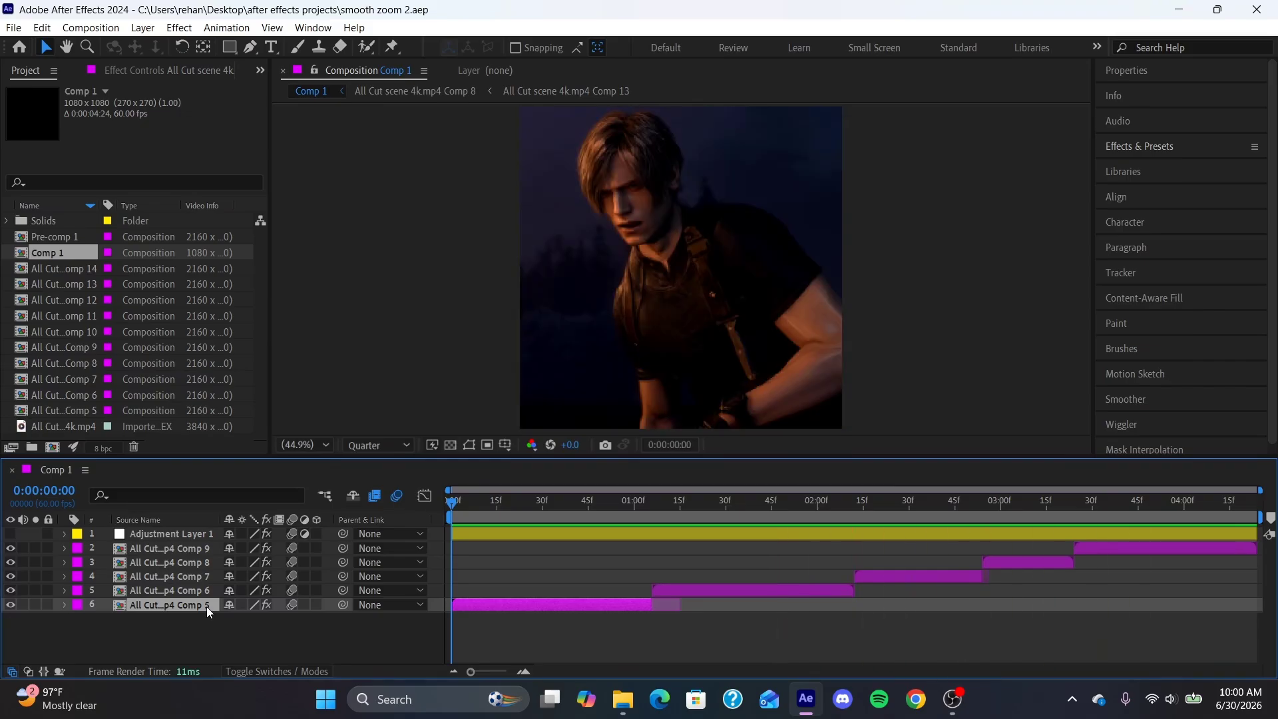
- Add a Scale keyframe of 160% to the first clip at 0:00:00:00
{"action": "key", "text": "s"}
{"action": "left_click", "coordinate": [108, 620]}
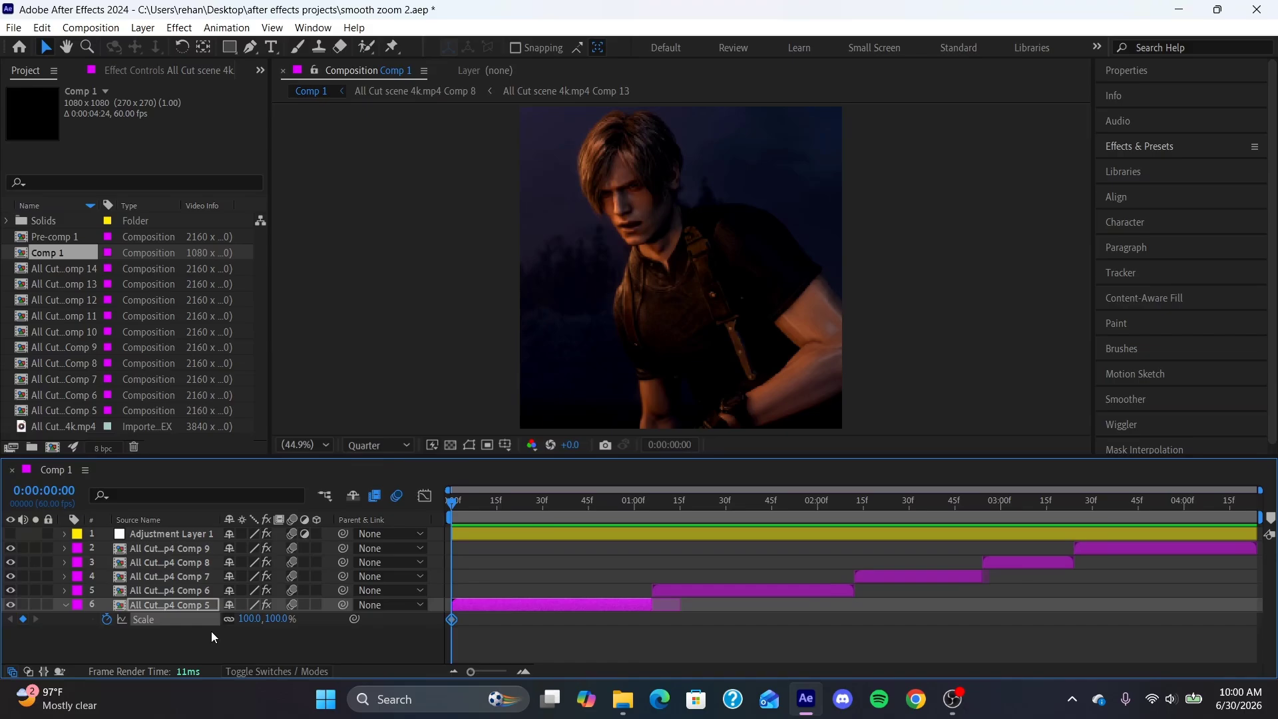
{"action": "left_click", "coordinate": [251, 618]}
{"action": "type", "text": "160"}
{"action": "key", "text": "Return"}
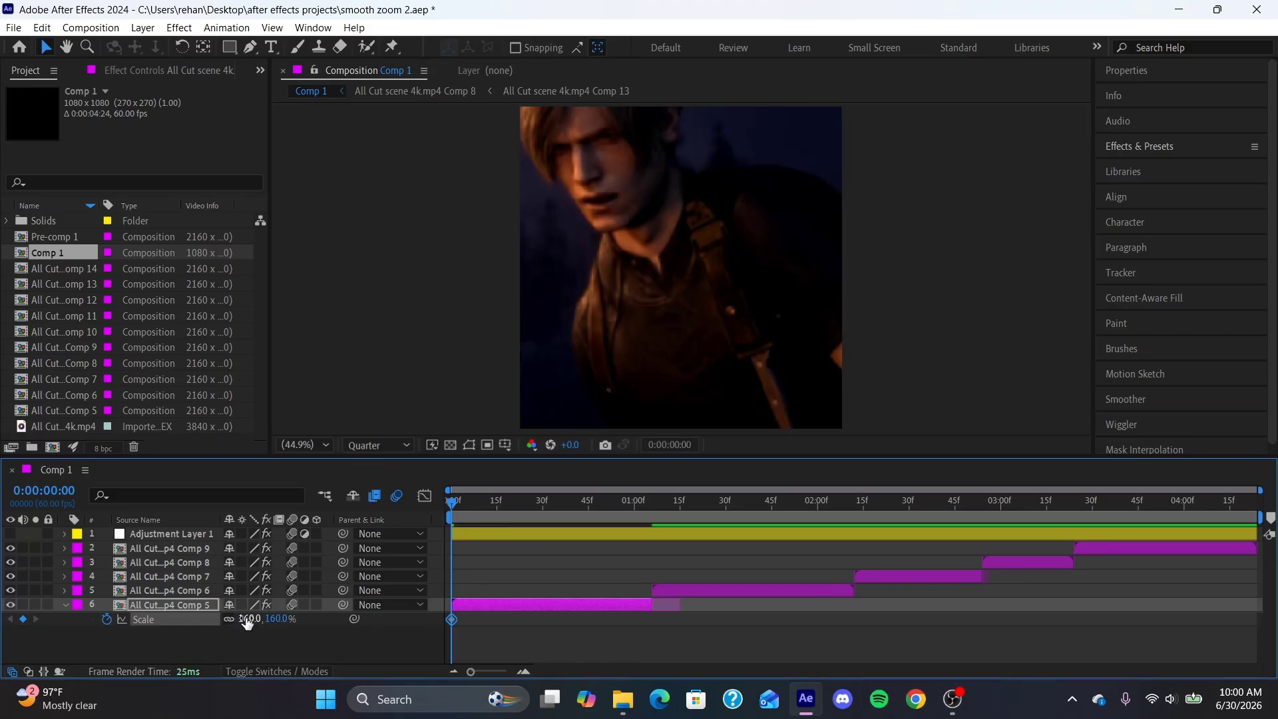
- Add a Scale keyframe of 100% to the first clip at its end, 0:00:01:06
{"action": "left_click_drag", "start_coordinate": [454, 502], "coordinate": [655, 501]}
{"action": "left_click", "coordinate": [250, 619]}
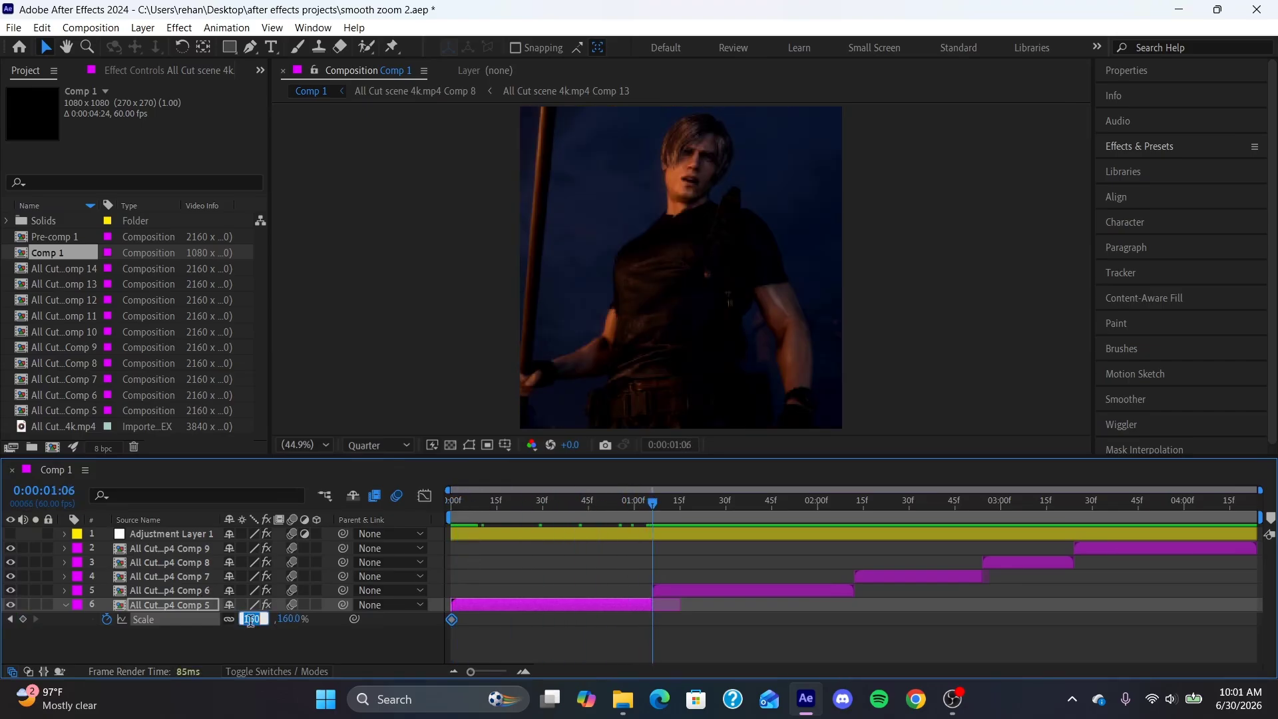
{"action": "key", "text": "BackSpace"}
{"action": "type", "text": "100"}
{"action": "key", "text": "Return"}
{"action": "left_click", "coordinate": [194, 603]}
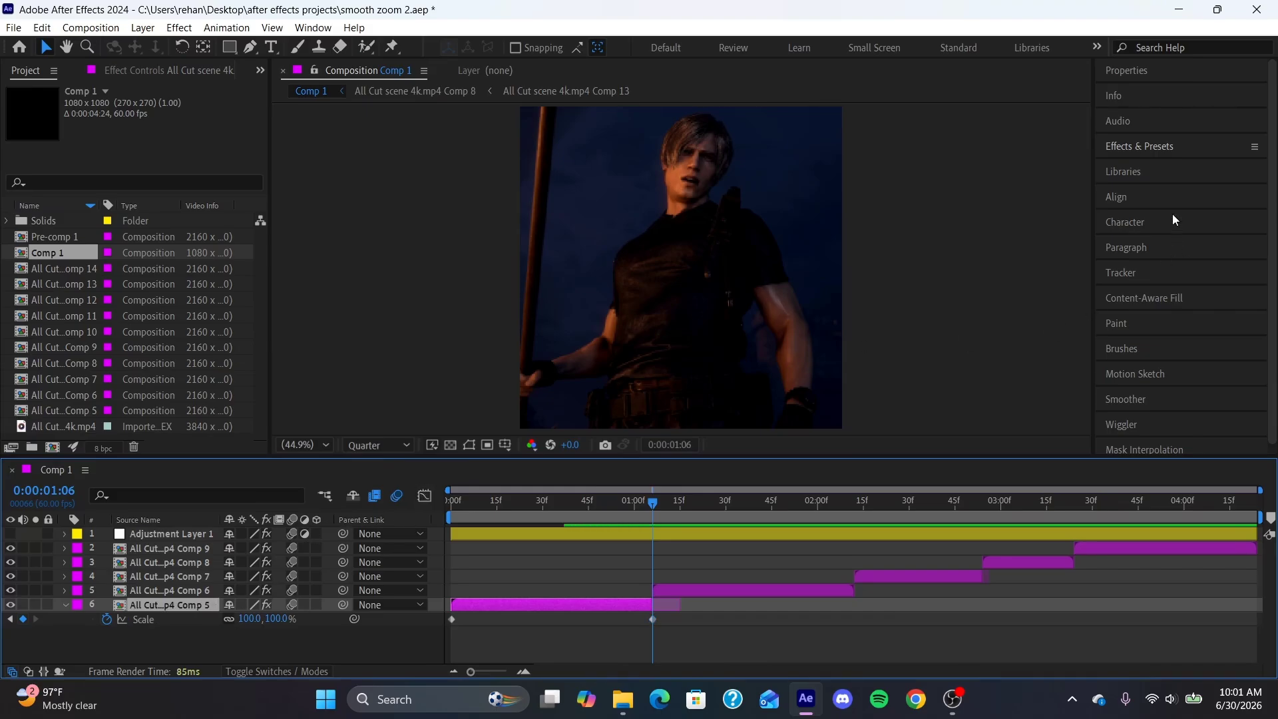
- Expand the effects and presets list and apply Easy Ease to both of the first clip's Scale keyframes
{"action": "left_click", "coordinate": [1171, 142]}
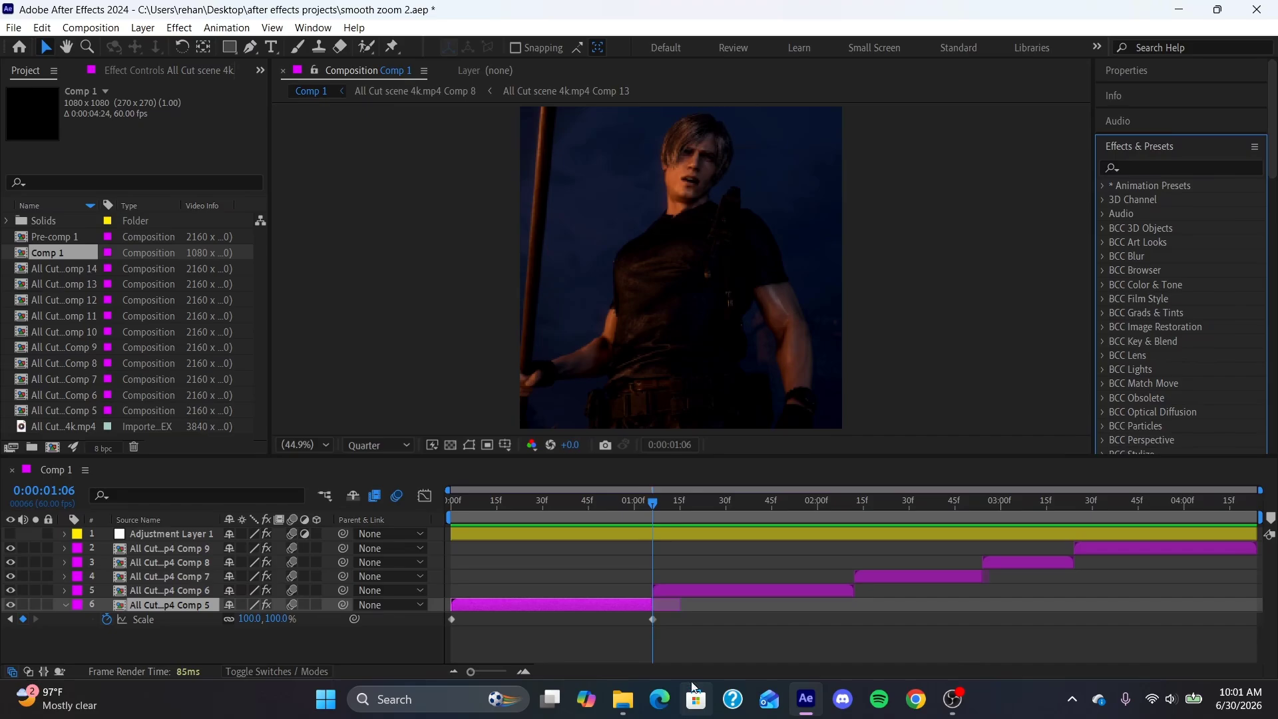
{"action": "left_click_drag", "start_coordinate": [686, 614], "coordinate": [427, 649]}
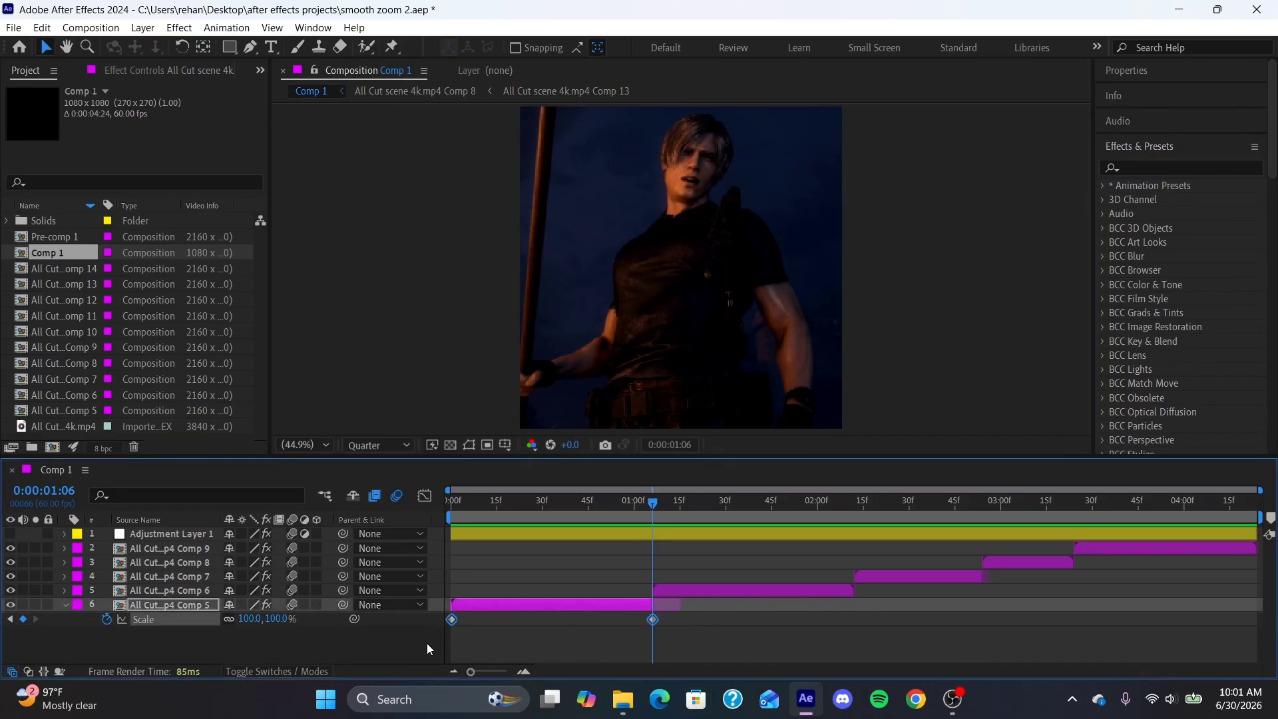
{"action": "key", "text": "F9"}
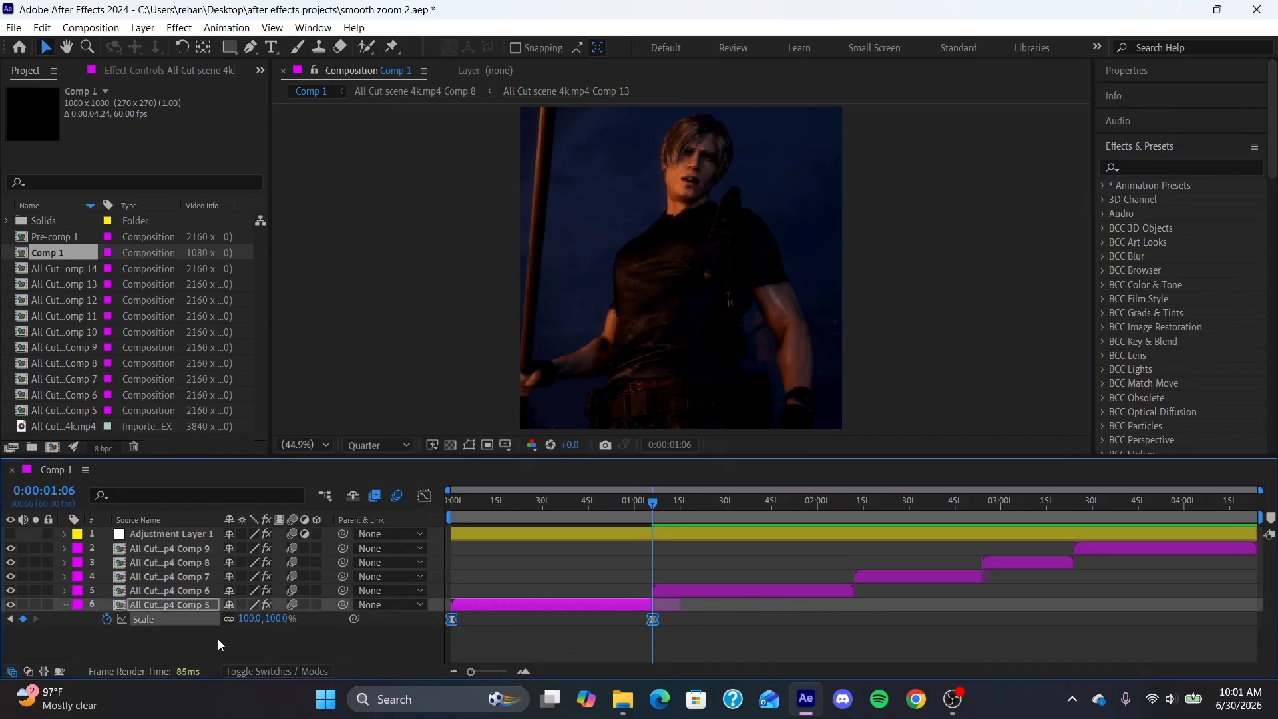
- Shape the first clip's Scale value curve steep at both ends and nearly flat in the middle, and close the graph editor
{"action": "left_click", "coordinate": [425, 496]}
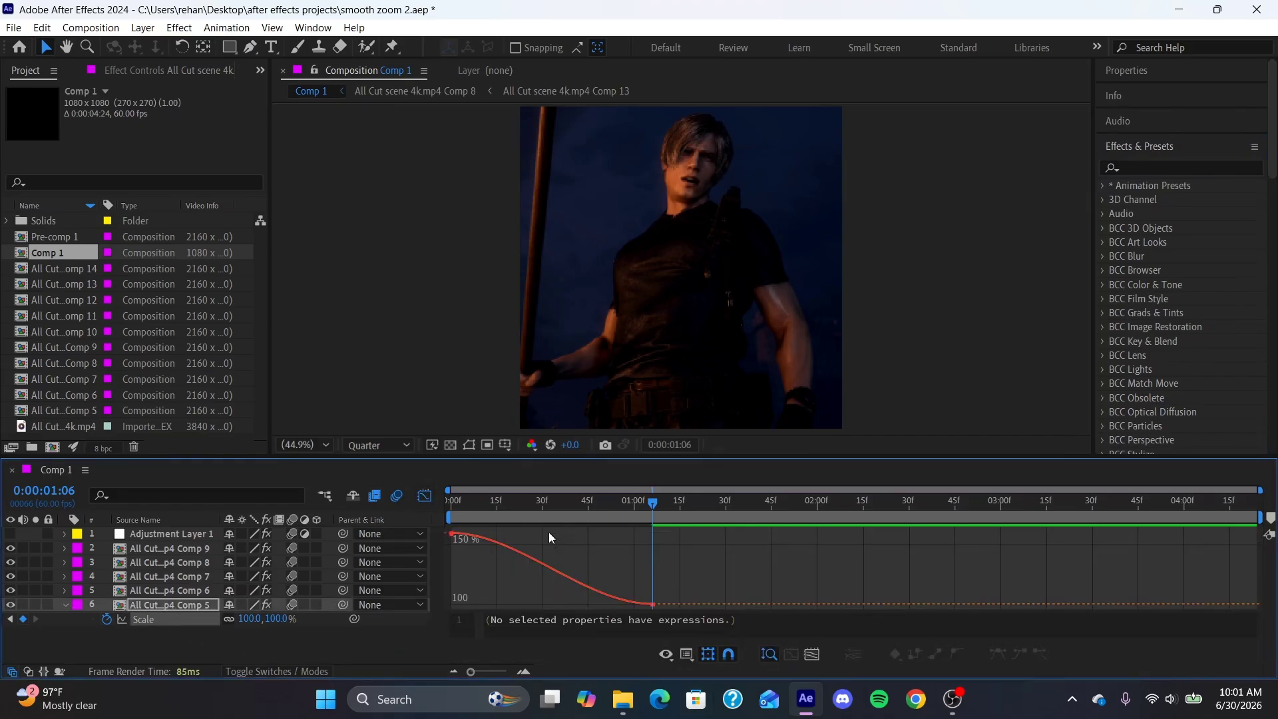
{"action": "left_click", "coordinate": [653, 605]}
{"action": "left_click_drag", "start_coordinate": [584, 605], "coordinate": [677, 547]}
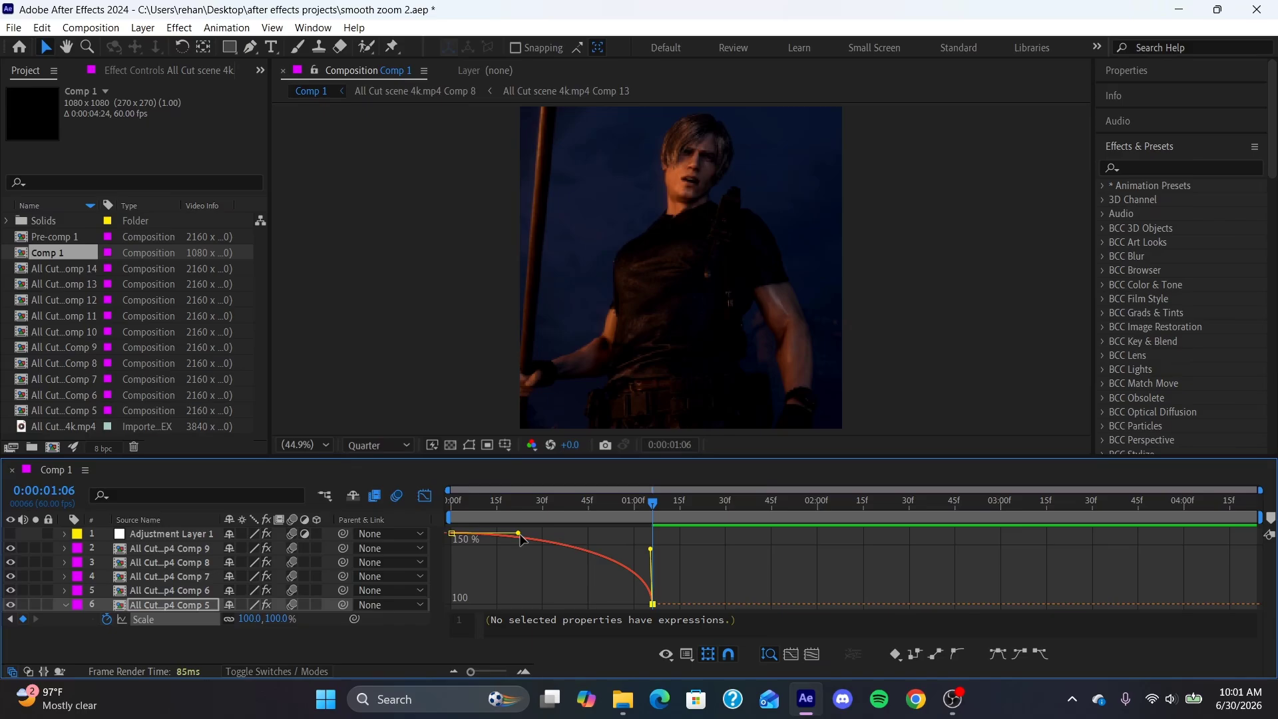
{"action": "left_click_drag", "start_coordinate": [518, 534], "coordinate": [454, 607]}
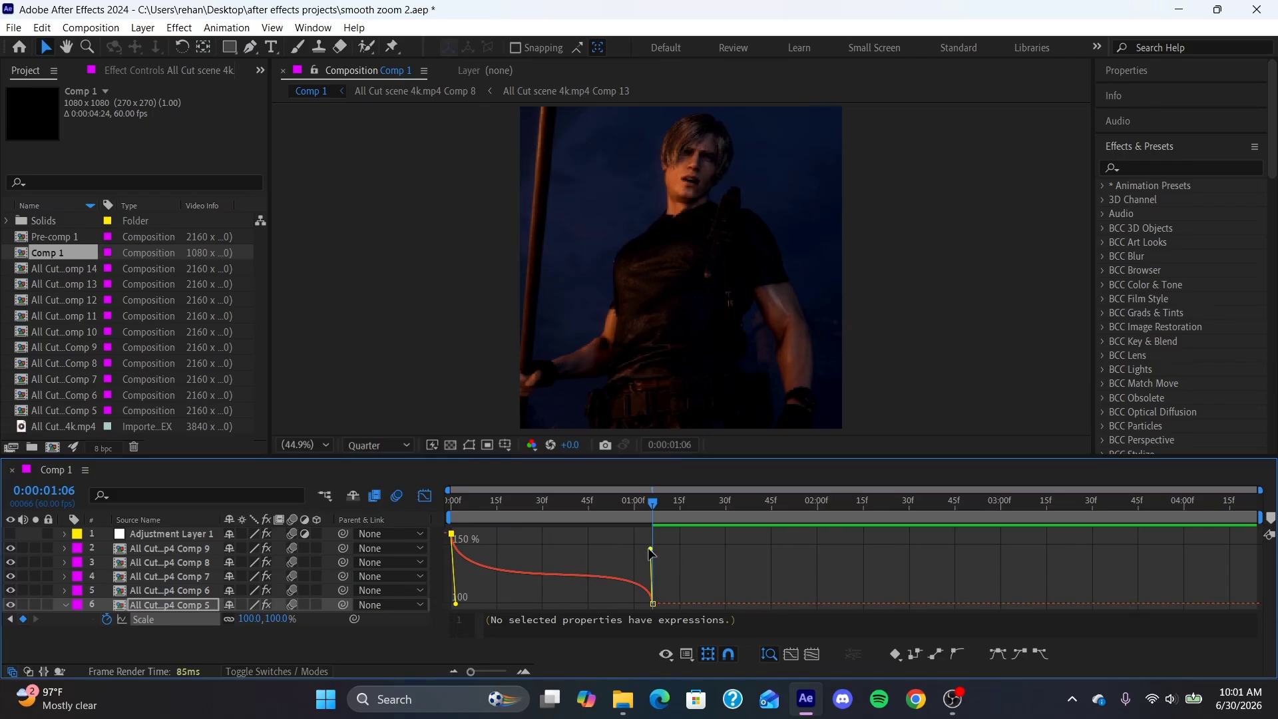
{"action": "left_click_drag", "start_coordinate": [651, 549], "coordinate": [664, 537]}
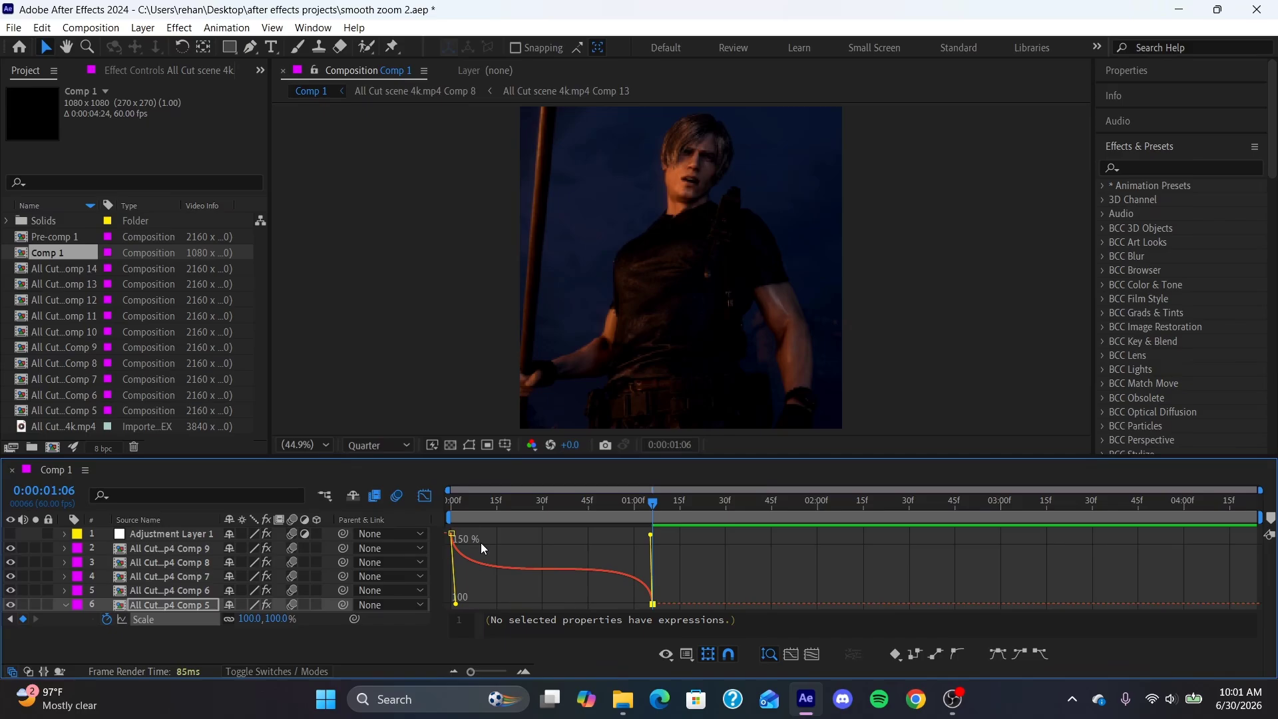
{"action": "left_click", "coordinate": [425, 496]}
- Return to the start of the composition and collapse the first clip's keyframed properties
{"action": "left_click", "coordinate": [173, 607]}
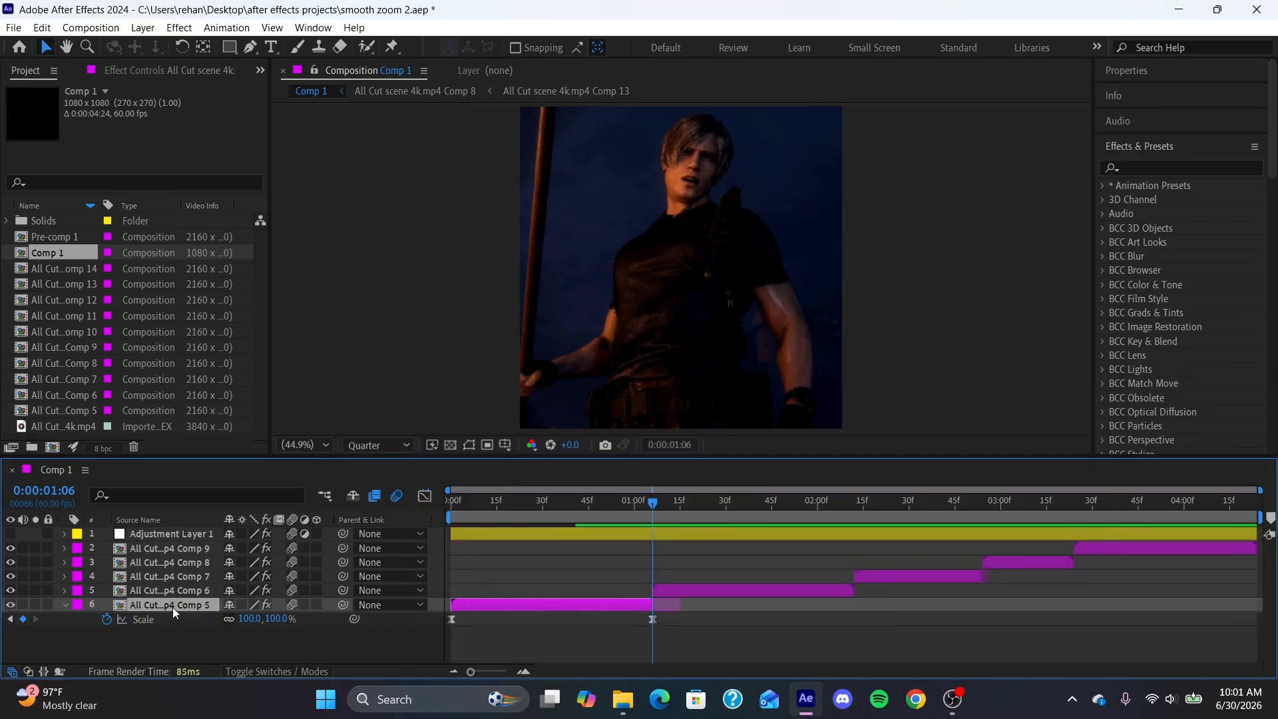
{"action": "key", "text": "Home"}
{"action": "key", "text": "u"}
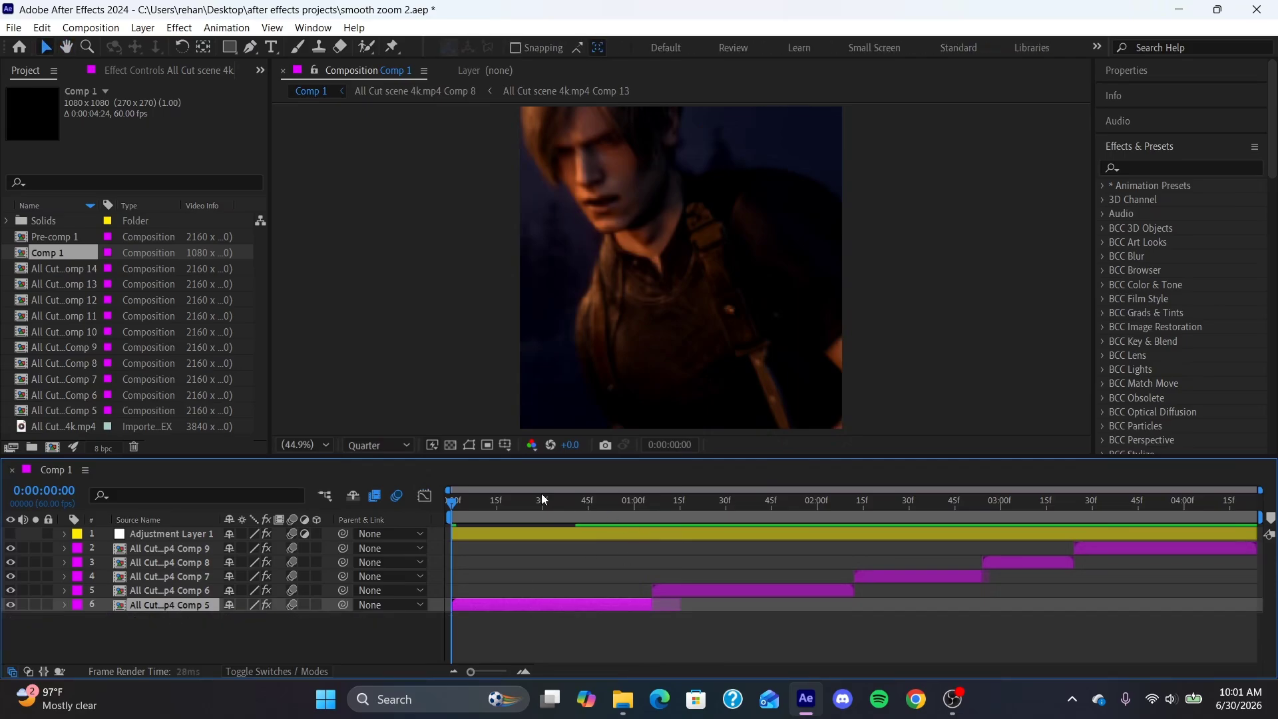
- Copy the first clip's eased Scale keyframes onto the second clip from its start at 0:00:01:06, and reveal the pasted keyframes
{"action": "key", "text": "u"}
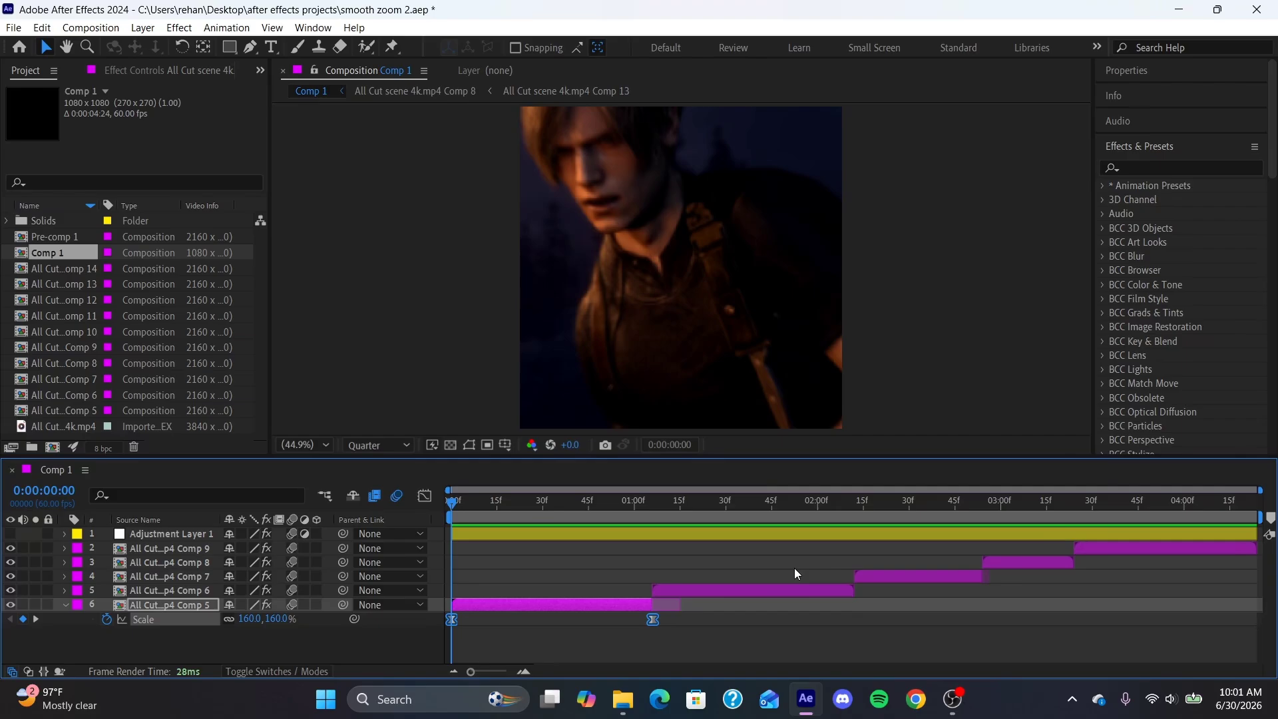
{"action": "key", "text": "u"}
{"action": "left_click", "coordinate": [695, 594]}
{"action": "key", "text": "i"}
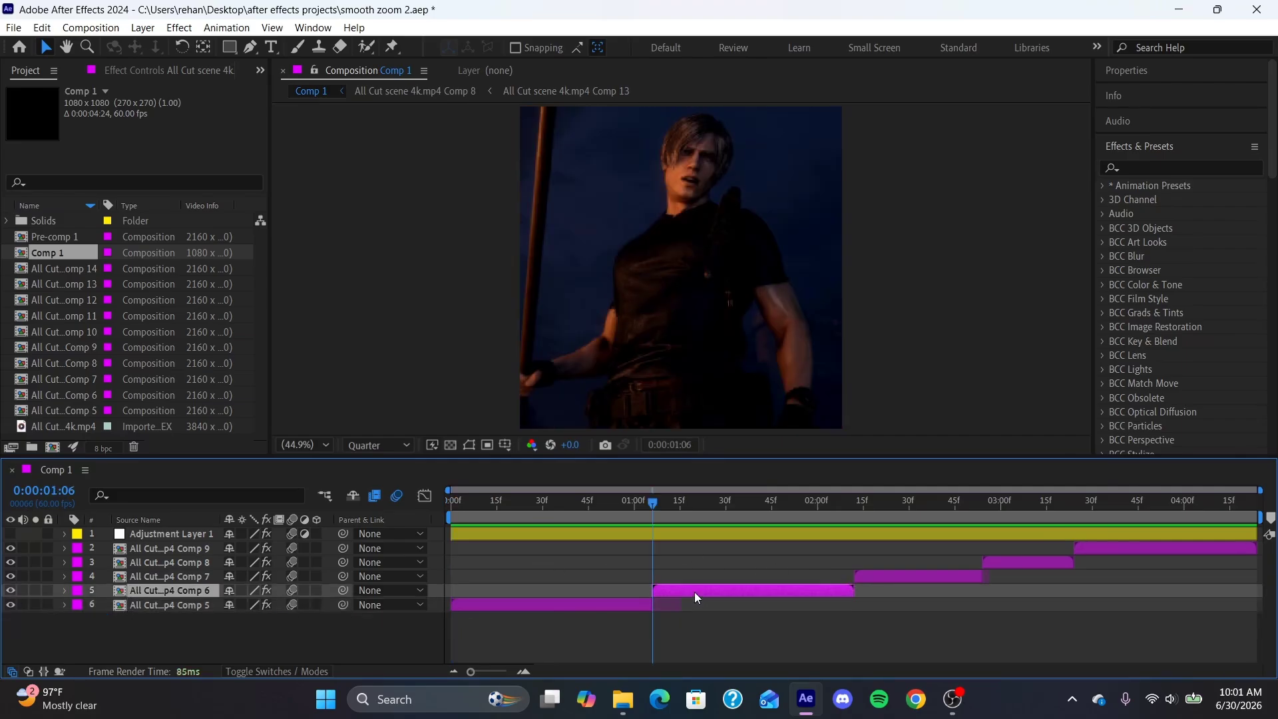
{"action": "key", "text": "ctrl+v"}
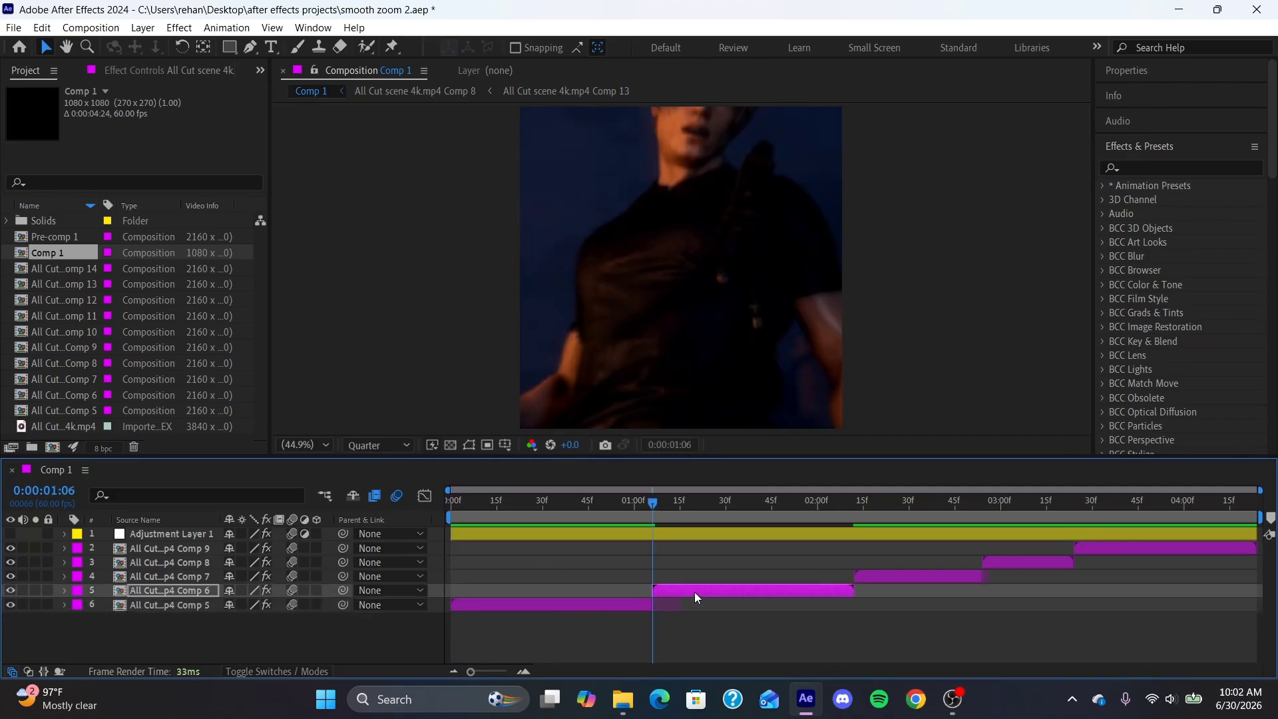
{"action": "key", "text": "u"}
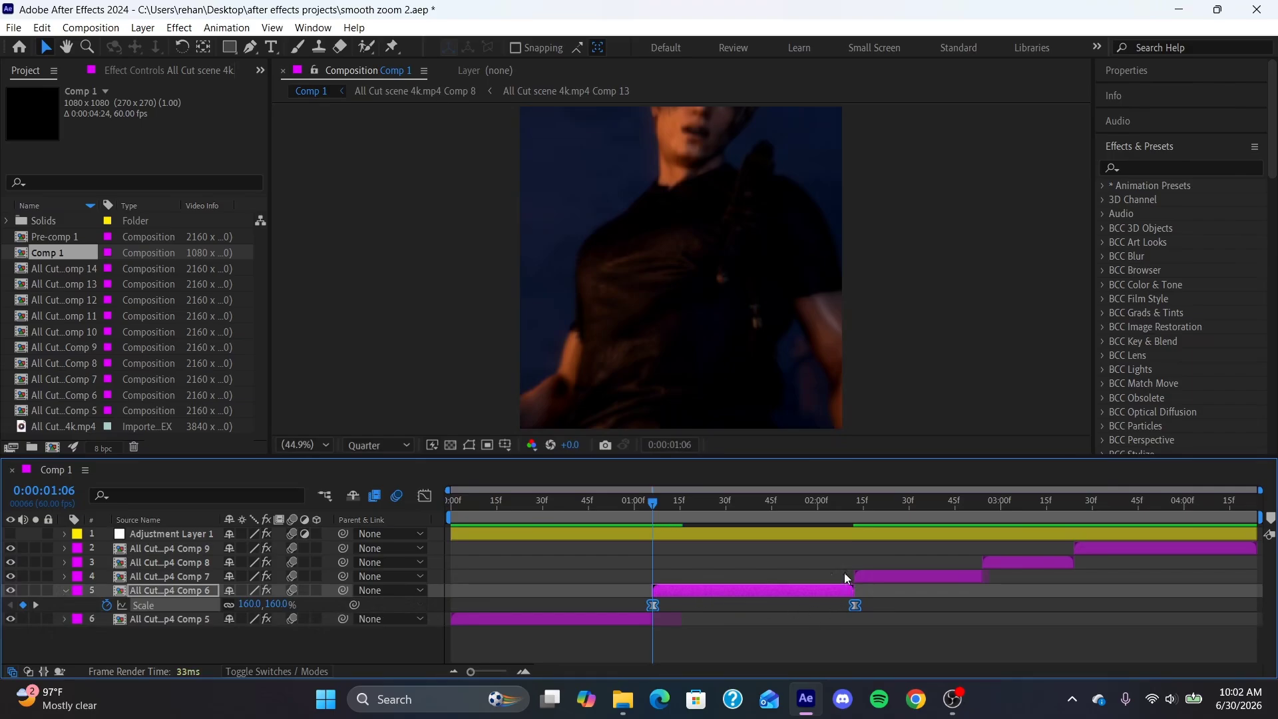
- Collapse the second clip's Scale property and paste the eased Scale keyframes onto the third clip from its start at 0:00:02:12
{"action": "left_click", "coordinate": [852, 499]}
{"action": "mouse_move", "coordinate": [851, 499]}
{"action": "left_mouse_down"}
{"action": "mouse_move", "coordinate": [632, 508]}
{"action": "mouse_move", "coordinate": [856, 506]}
{"action": "left_mouse_up"}
{"action": "key", "text": "s"}
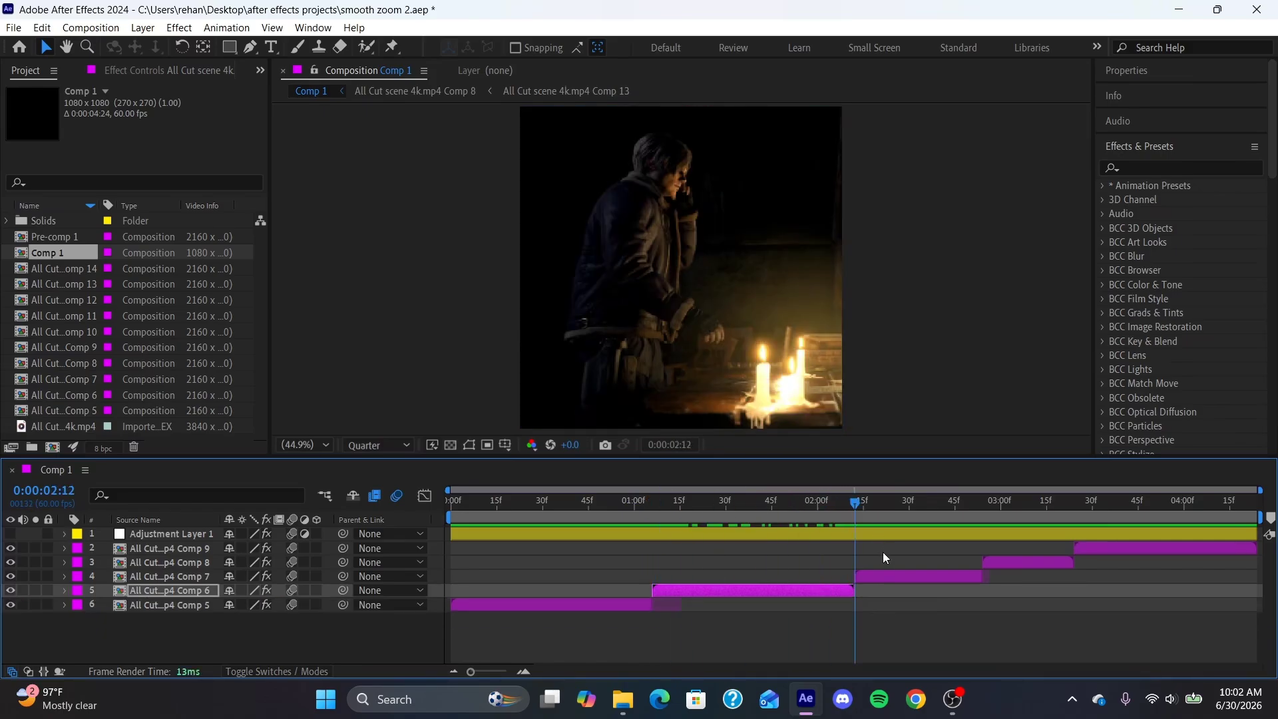
{"action": "left_click", "coordinate": [881, 577]}
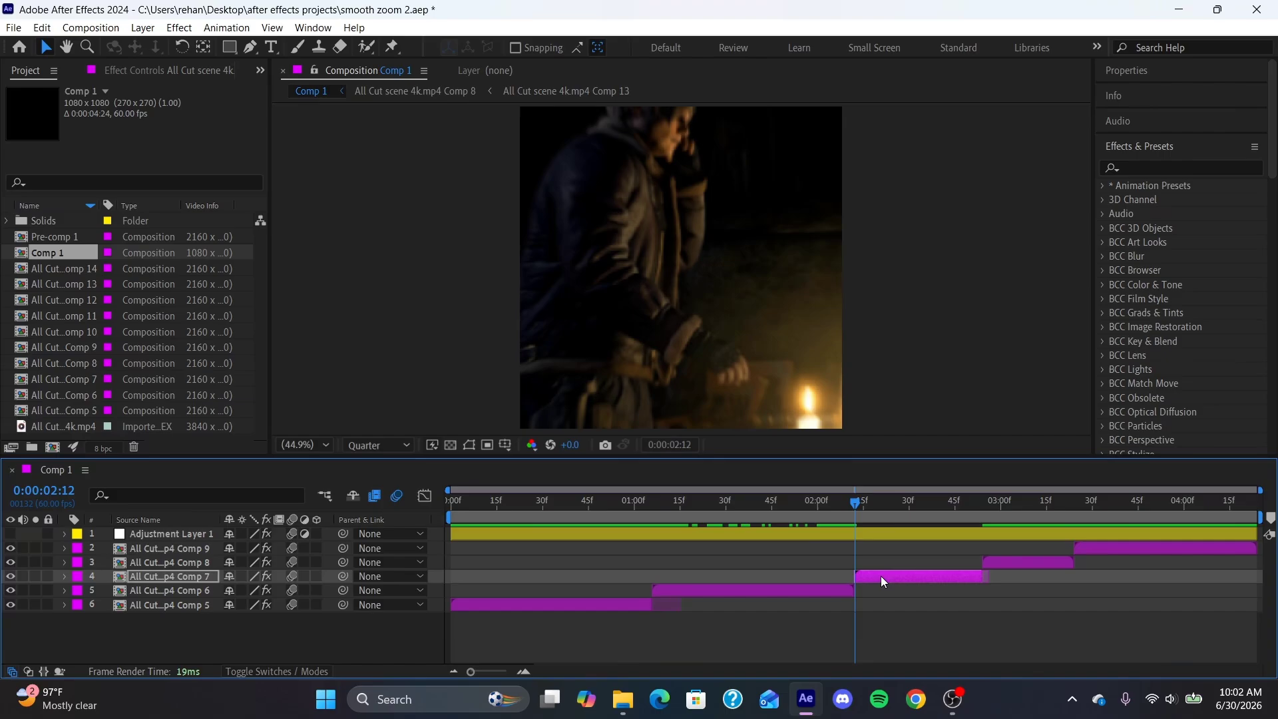
{"action": "key", "text": "u"}
- Play back the composition from the start and again from about 0:00:02:05 to review the zoom transitions between clips
{"action": "key", "text": "space"}
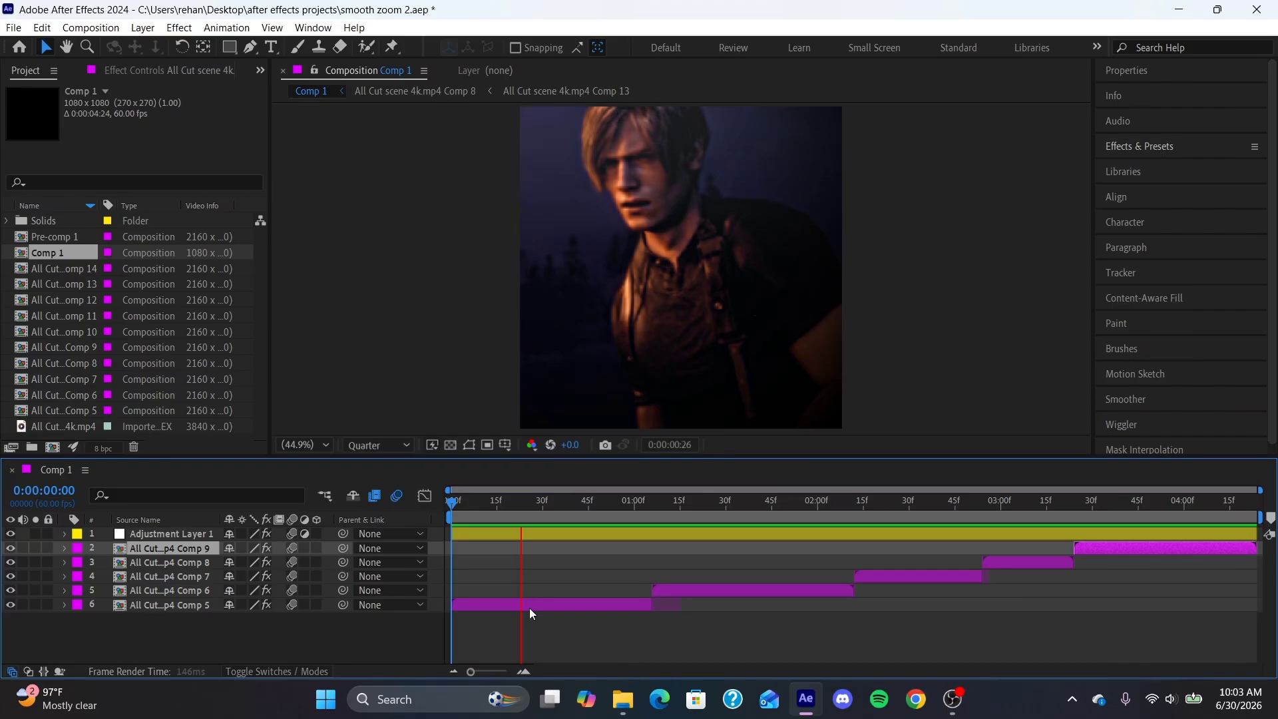
{"action": "left_click_drag", "start_coordinate": [452, 502], "coordinate": [829, 510]}
{"action": "key", "text": "space"}
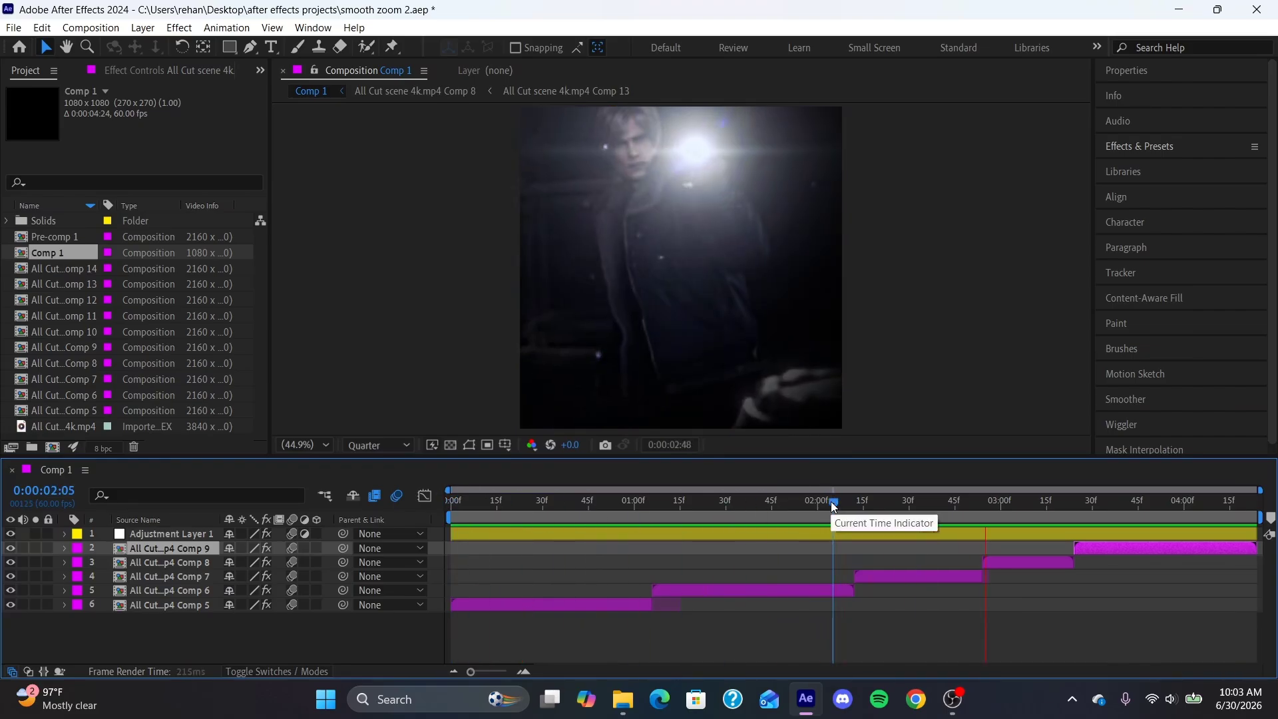
{"action": "key", "text": "space"}
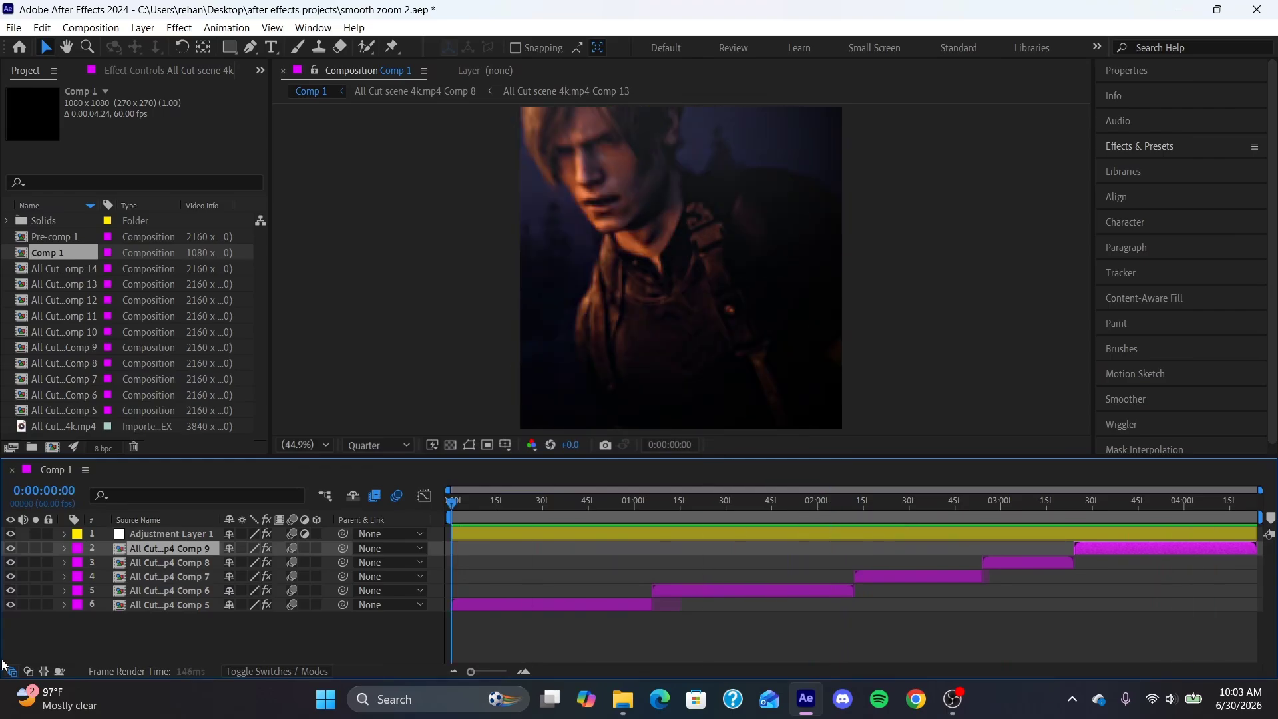
{"action": "key", "text": "space"}
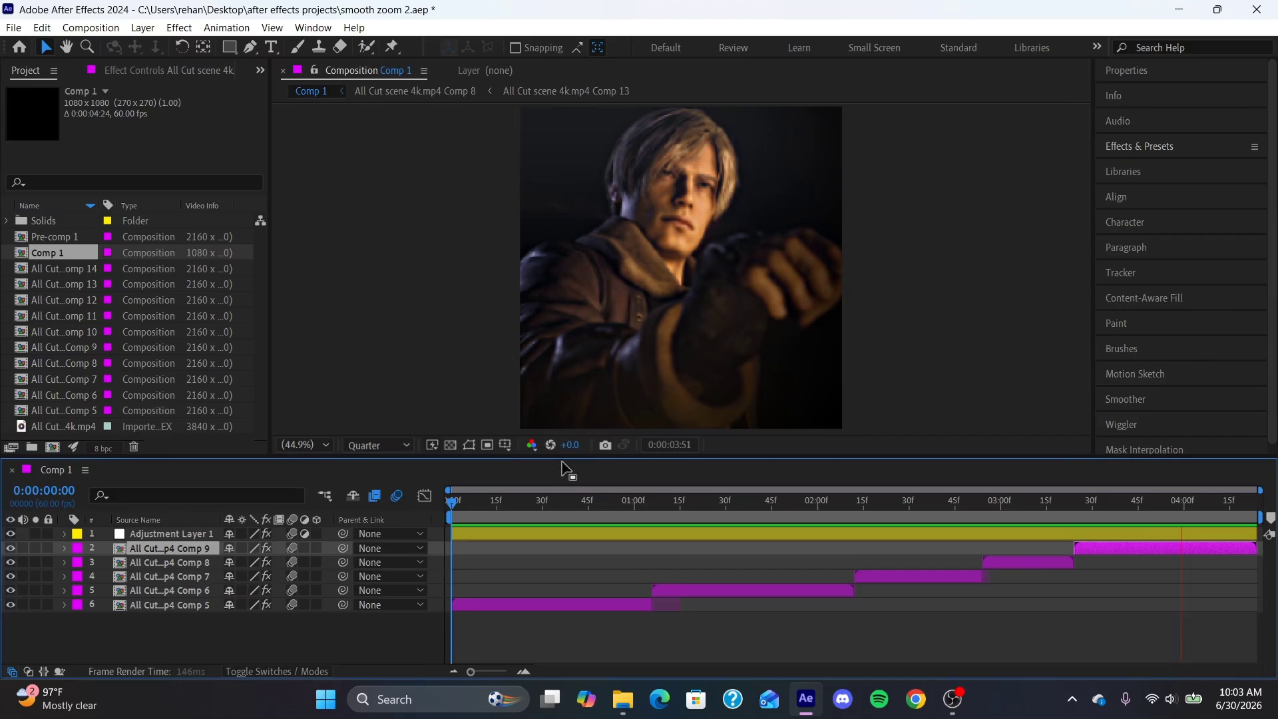
- Return to the start of the composition and select the first clip, the bottom layer
{"action": "left_click", "coordinate": [465, 503]}
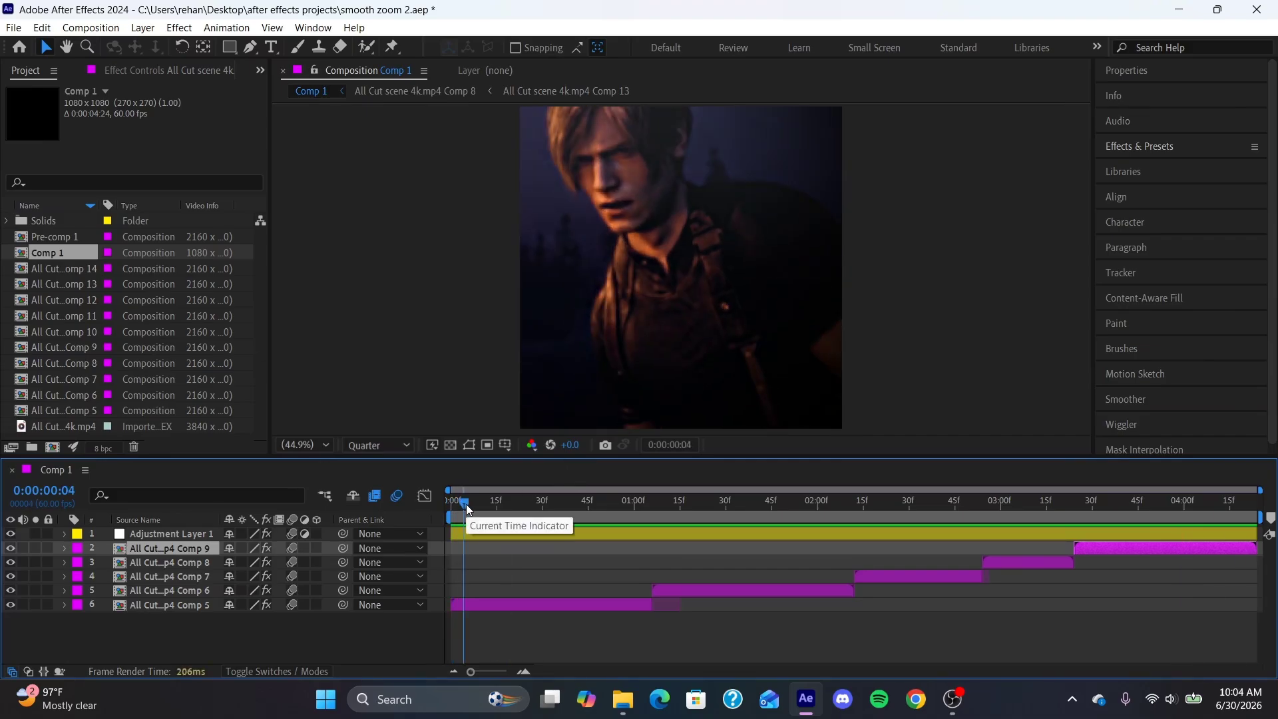
{"action": "left_click_drag", "start_coordinate": [466, 505], "coordinate": [69, 604]}
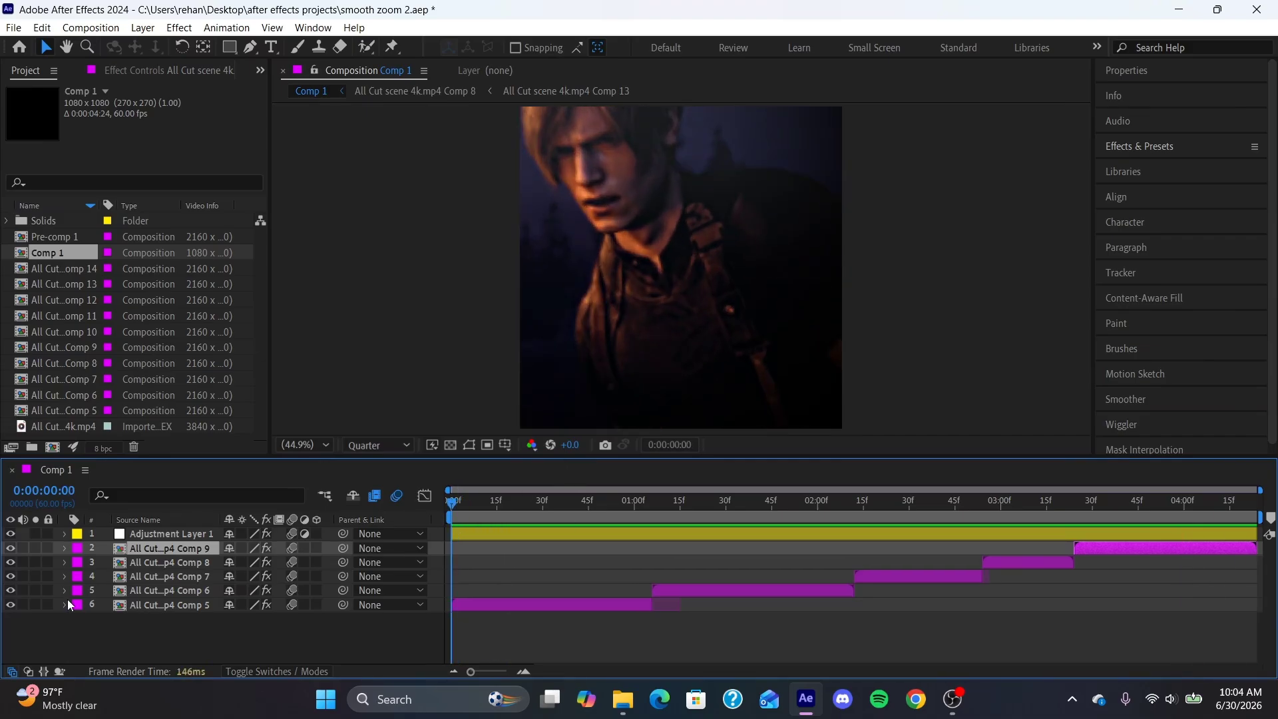
{"action": "left_click", "coordinate": [172, 605]}
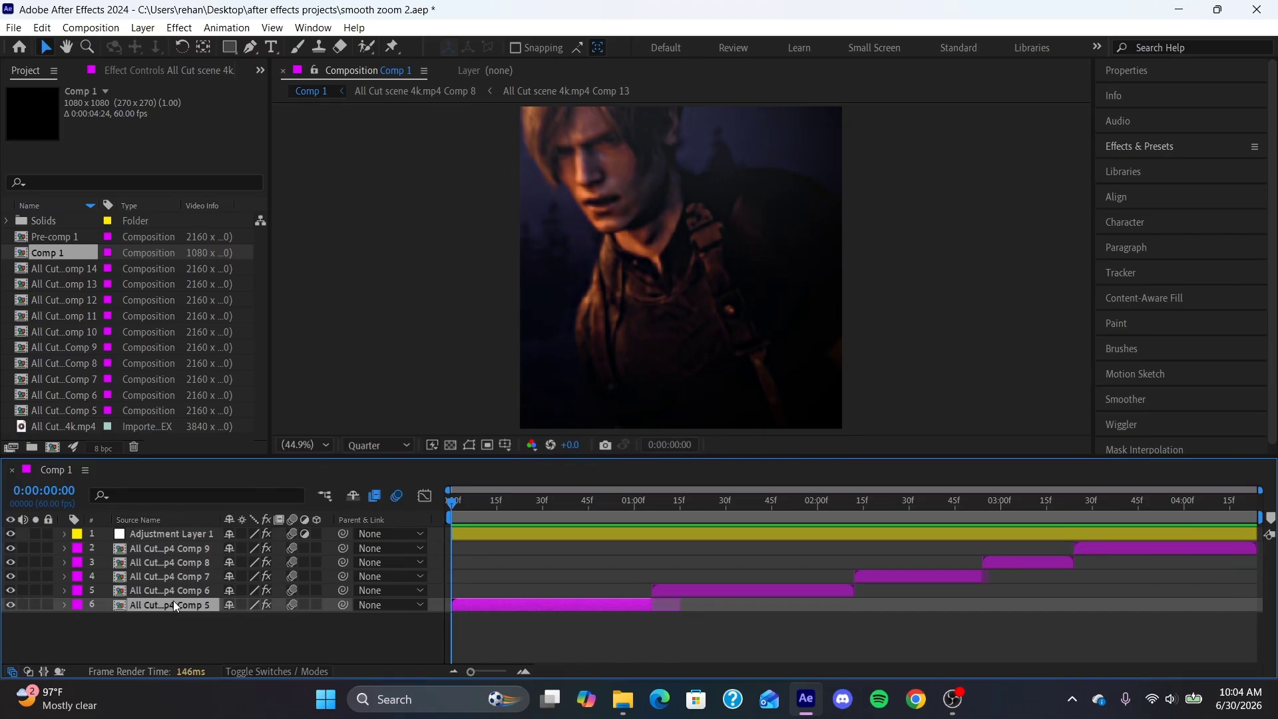